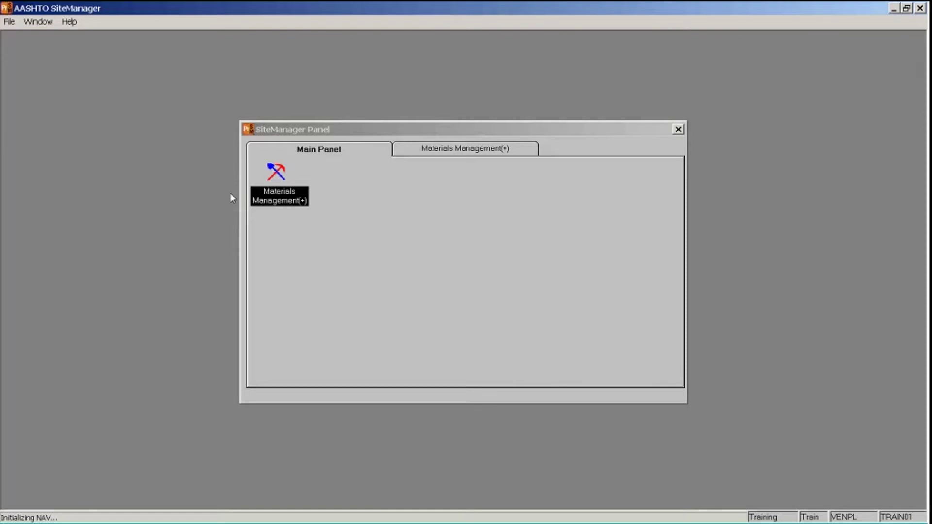
Open Sample Information from the Sampling and Testing section of Materials Management.
left_click(282, 200)
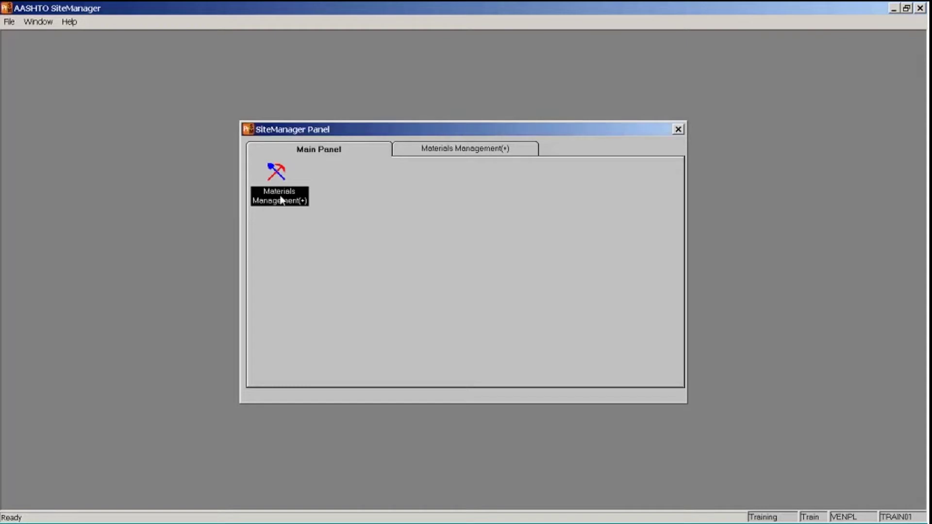
double_click(282, 200)
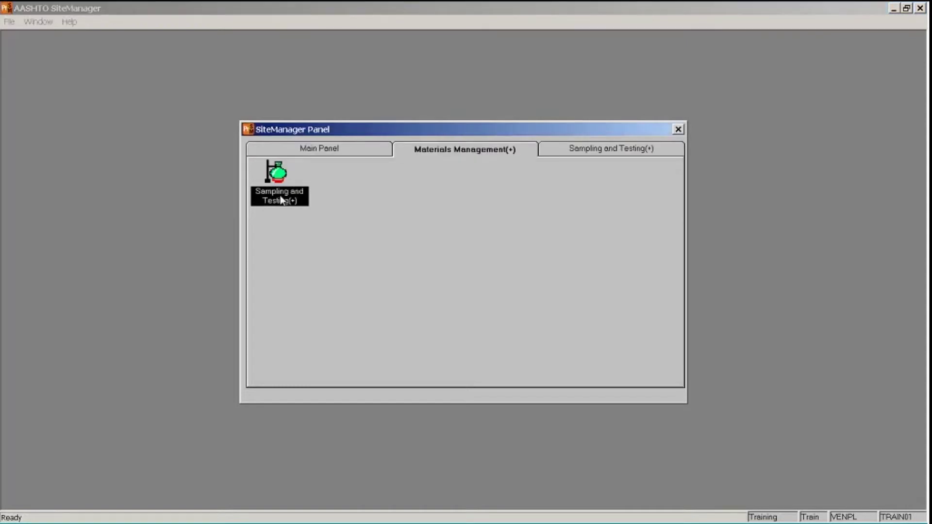
double_click(282, 200)
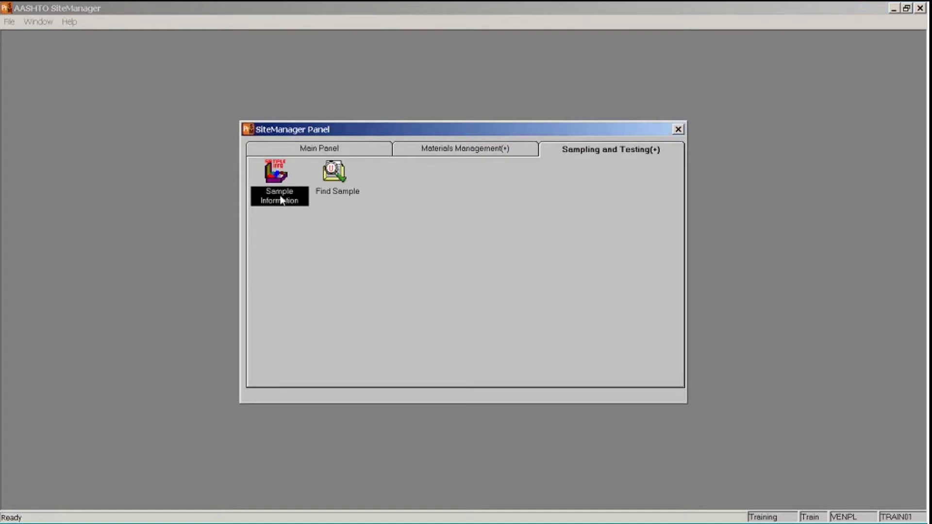
double_click(280, 199)
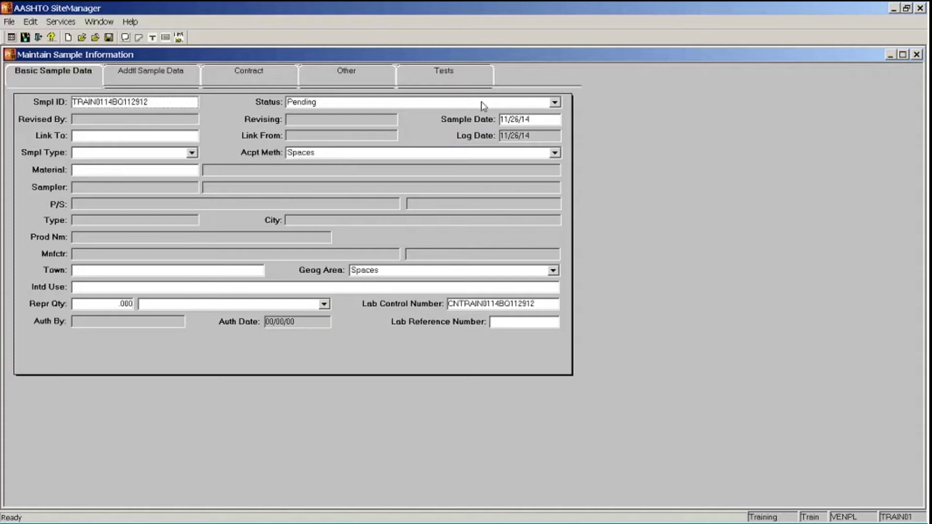
Set the sample date to 05/01/14 and the sample type to QPL Approval - Annual.
left_click(532, 119)
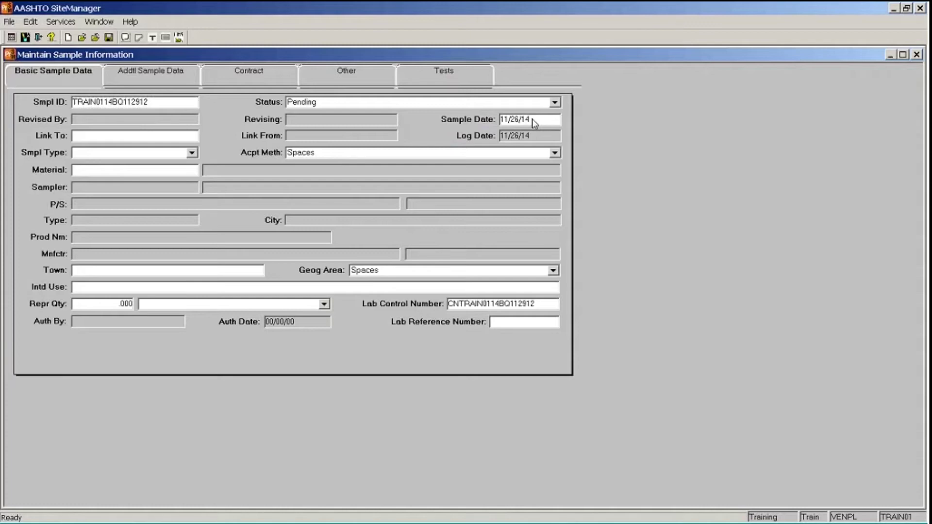
type("05/01")
left_click(192, 153)
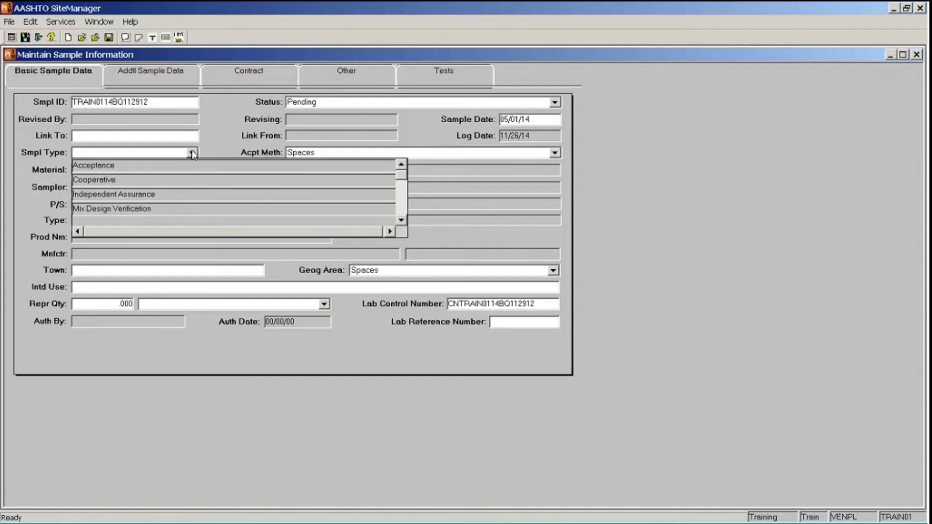
scroll(193, 176, "down", 2)
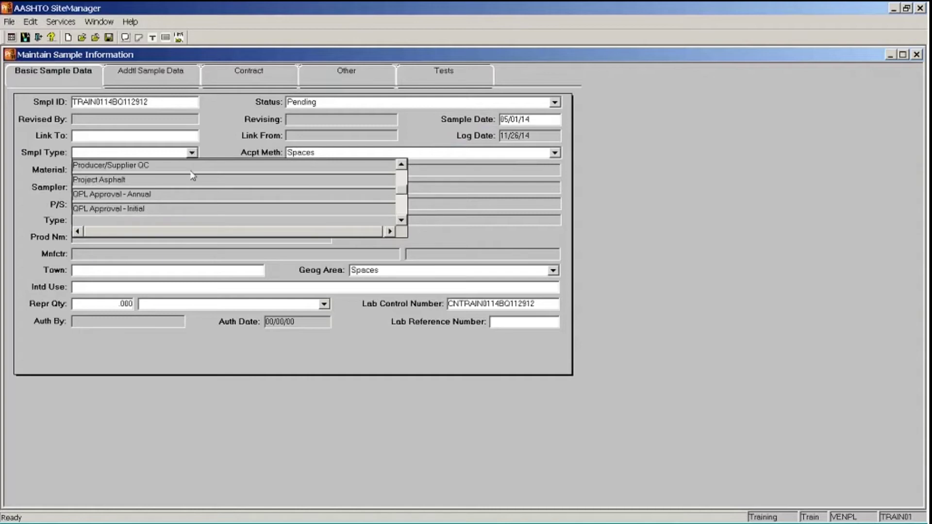
left_click(175, 195)
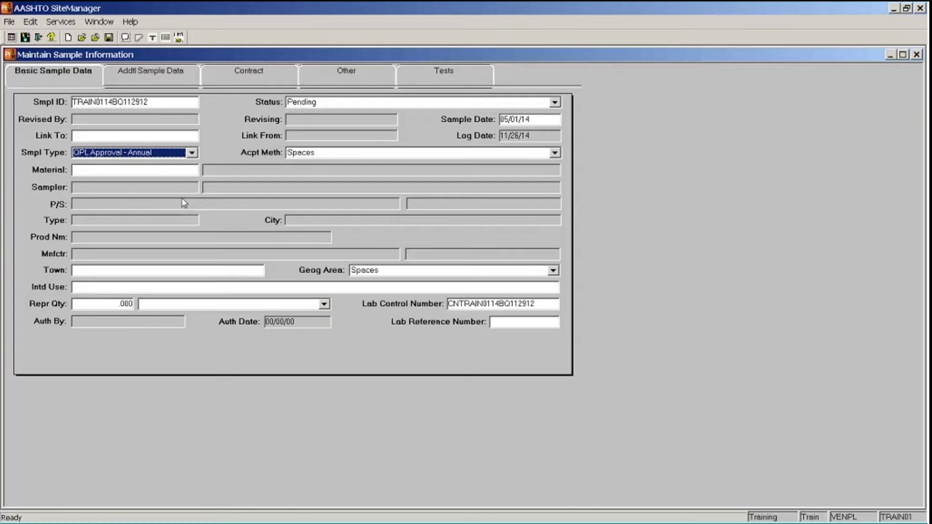
Set the acceptance method to Qualified Products List and look up material FABR88163, Pavemt Rfmt Fabric Hi Strength.
left_click(554, 154)
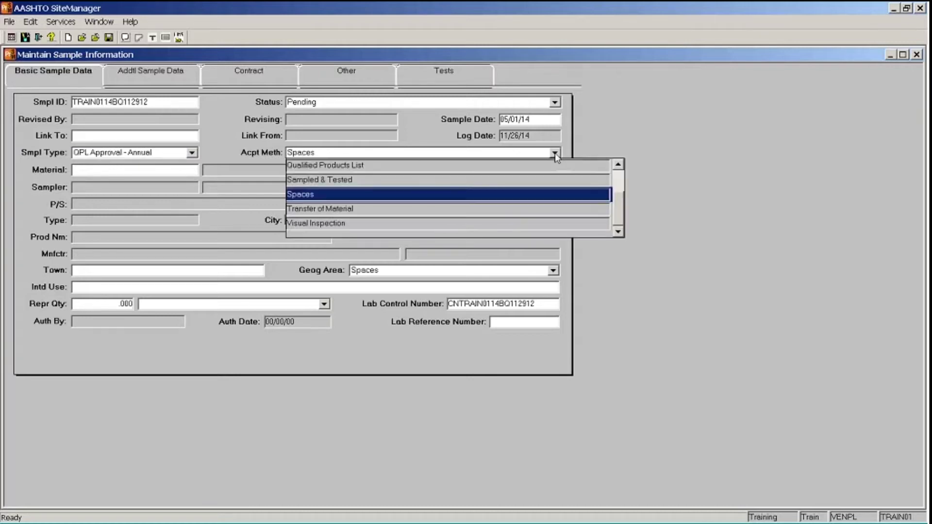
left_click(424, 170)
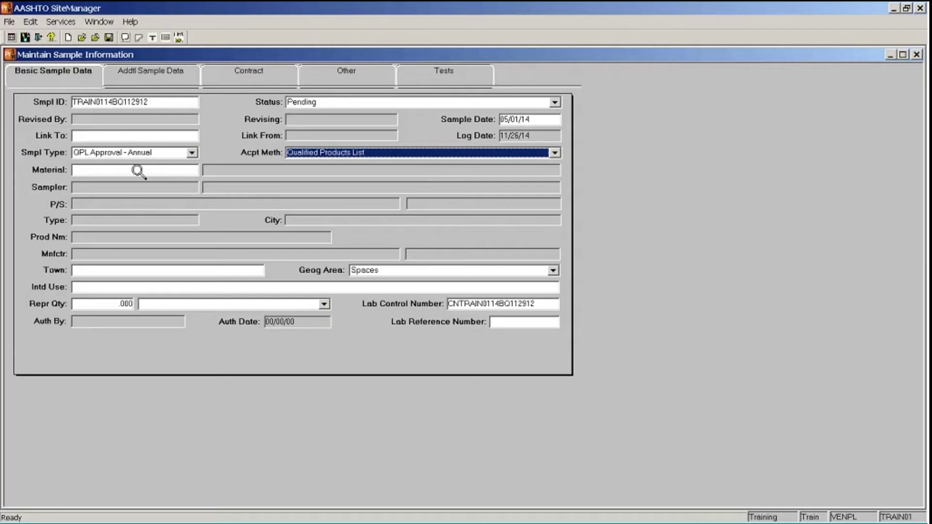
right_click(108, 172)
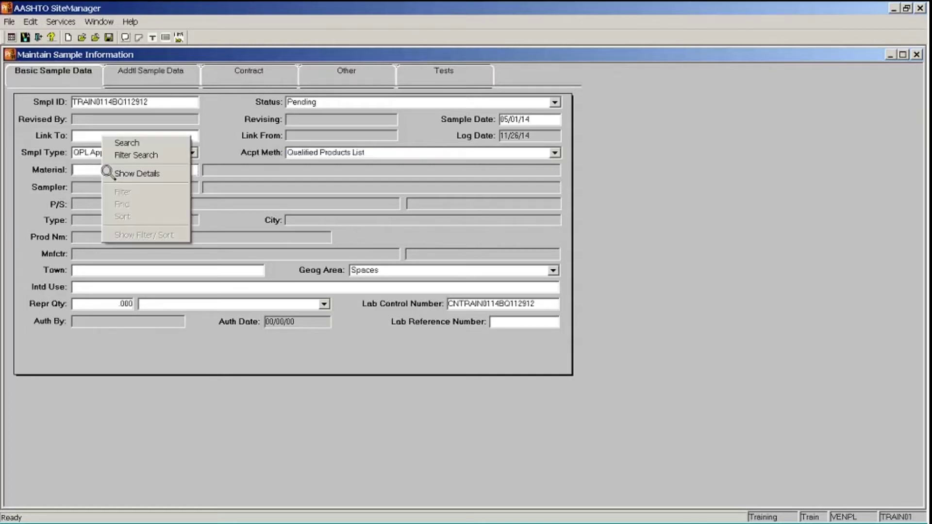
left_click(122, 144)
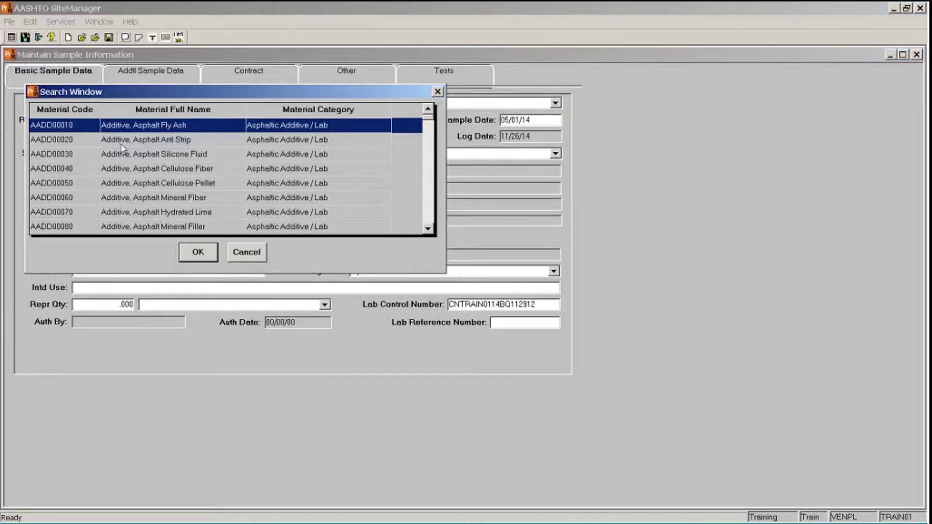
left_click(70, 111)
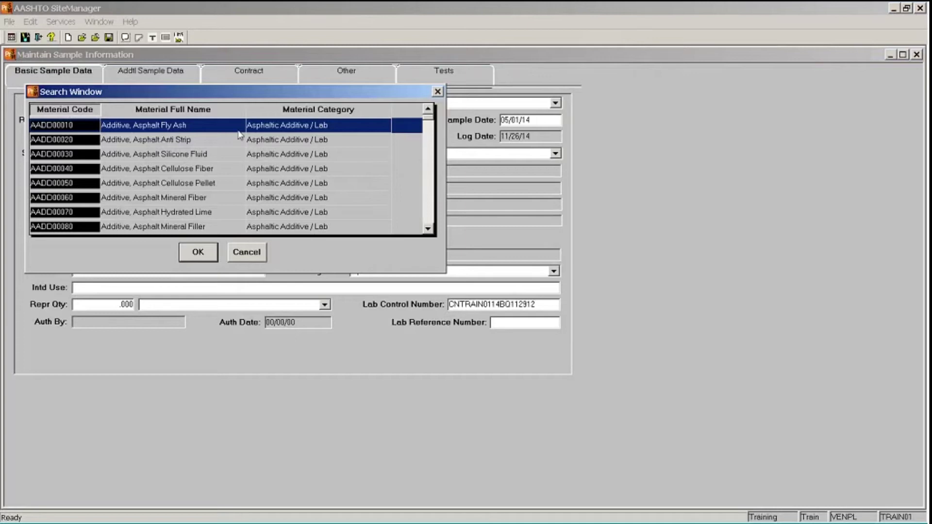
left_click_drag(426, 125, 423, 169)
left_click(88, 200)
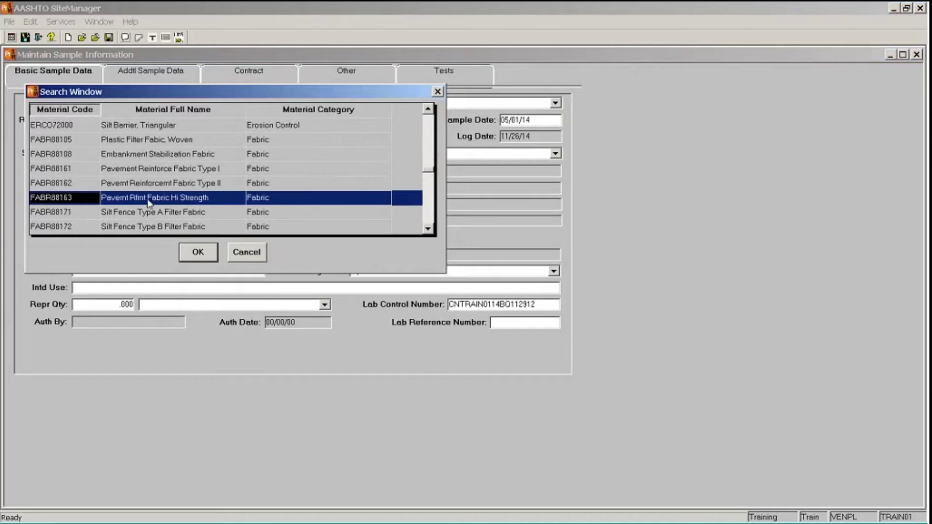
left_click(195, 254)
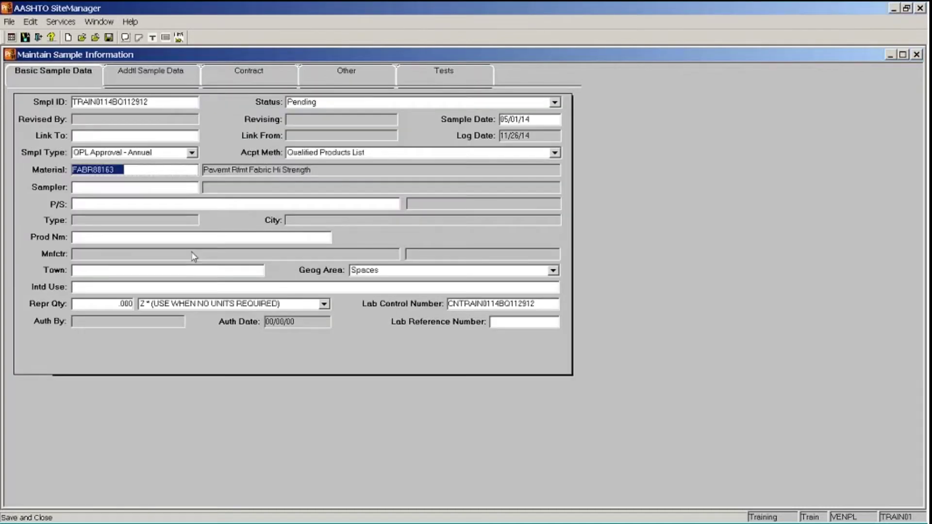
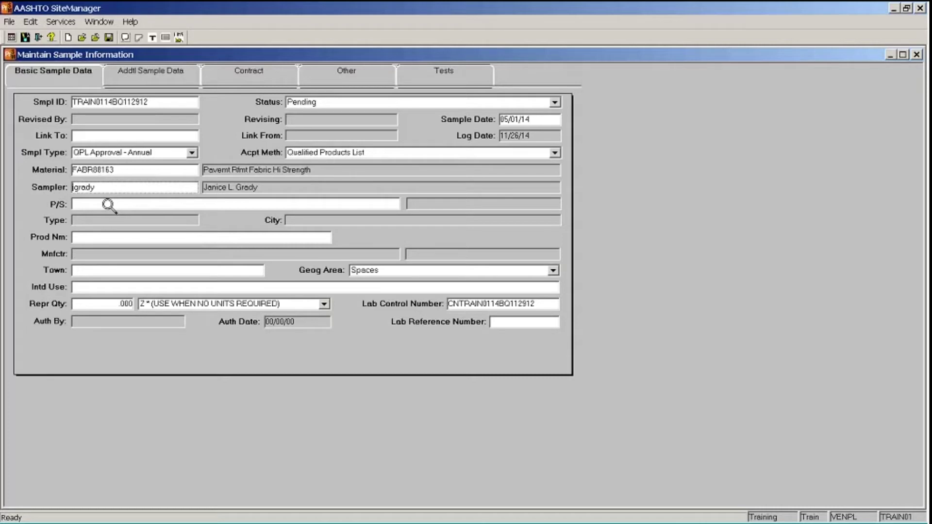
Look up and assign Contech Const. Products, Inc.-Norcross, GA as producer/supplier and C35NW as the product name.
right_click(107, 203)
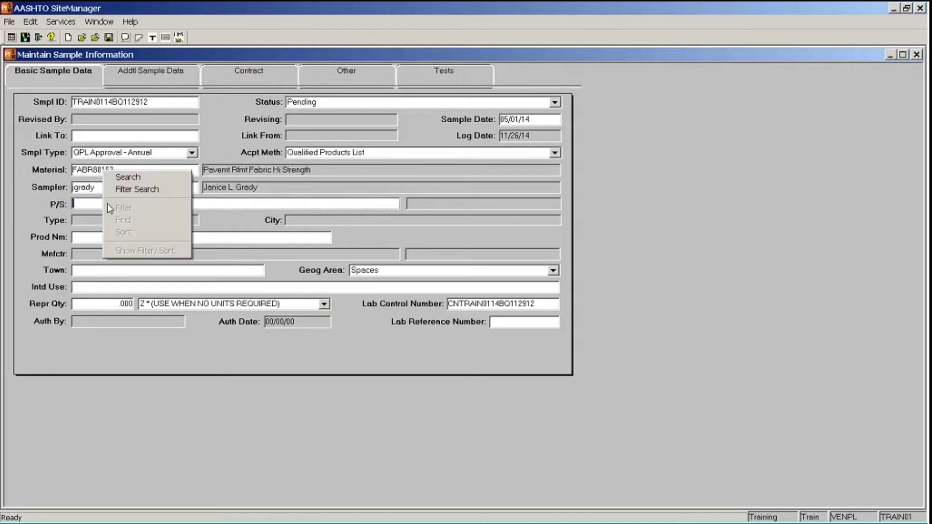
left_click(125, 179)
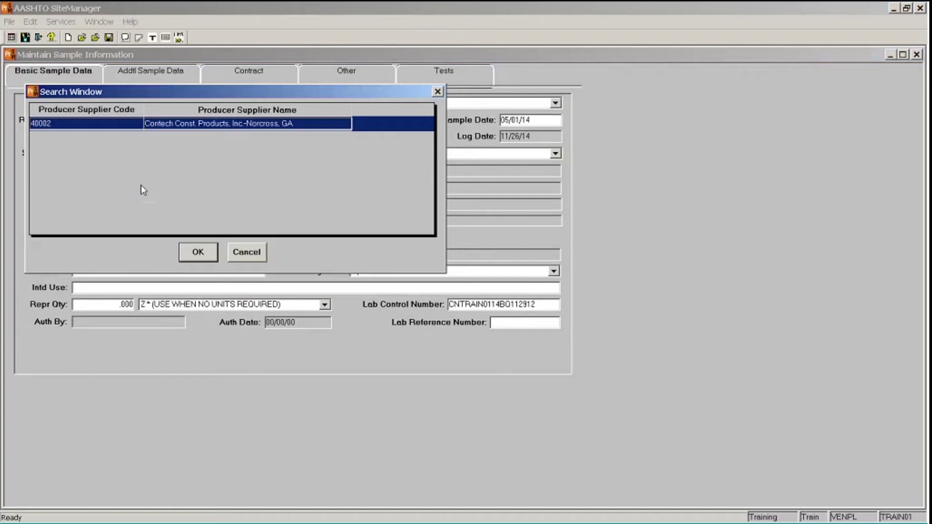
left_click(200, 254)
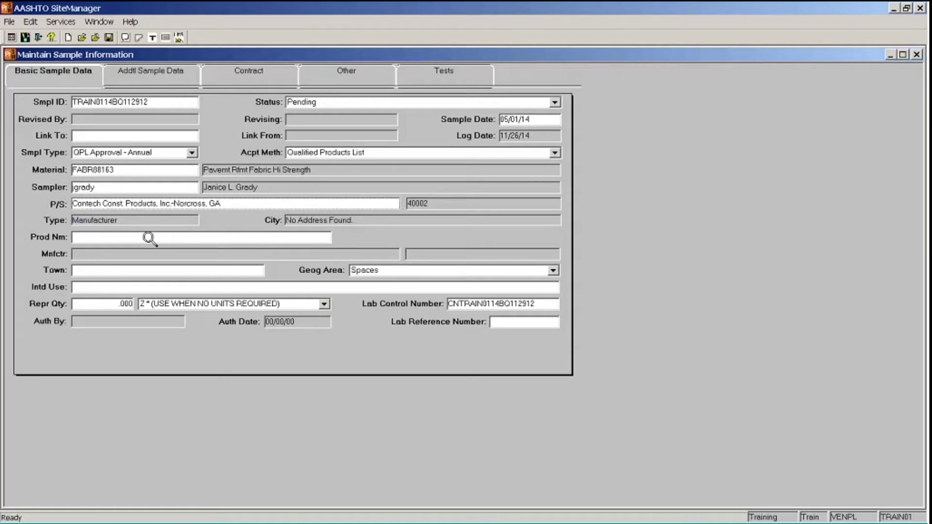
right_click(149, 238)
left_click(163, 213)
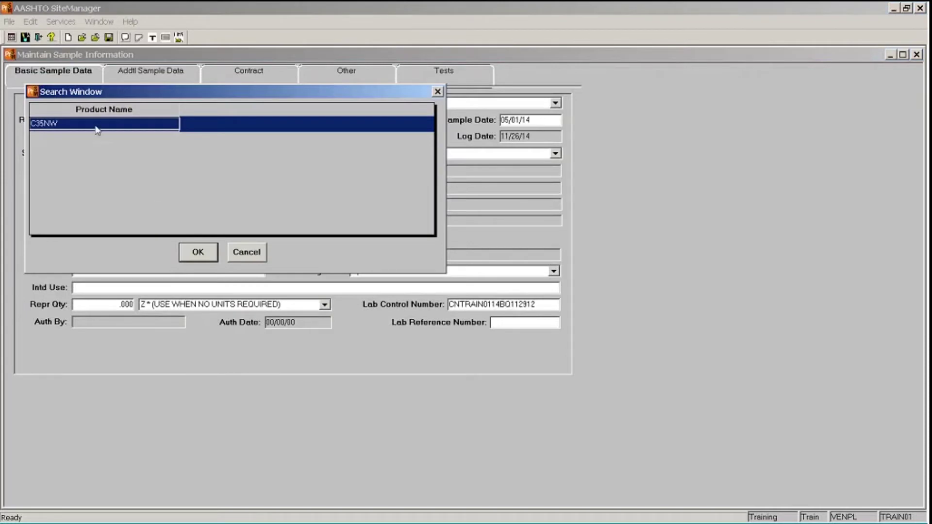
left_click(197, 253)
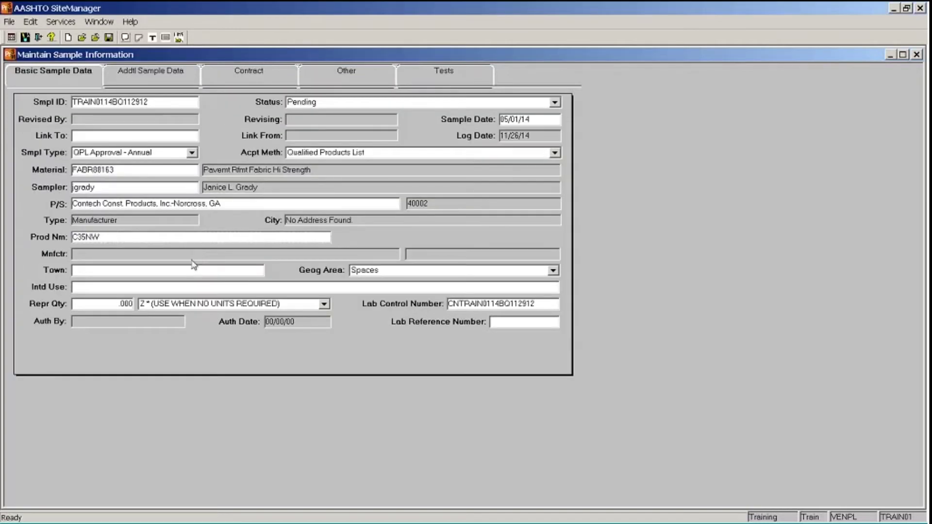
Set the geographic area to District 7 and the represented quantity to 1, saving the sample record.
left_click(553, 270)
left_click(552, 271)
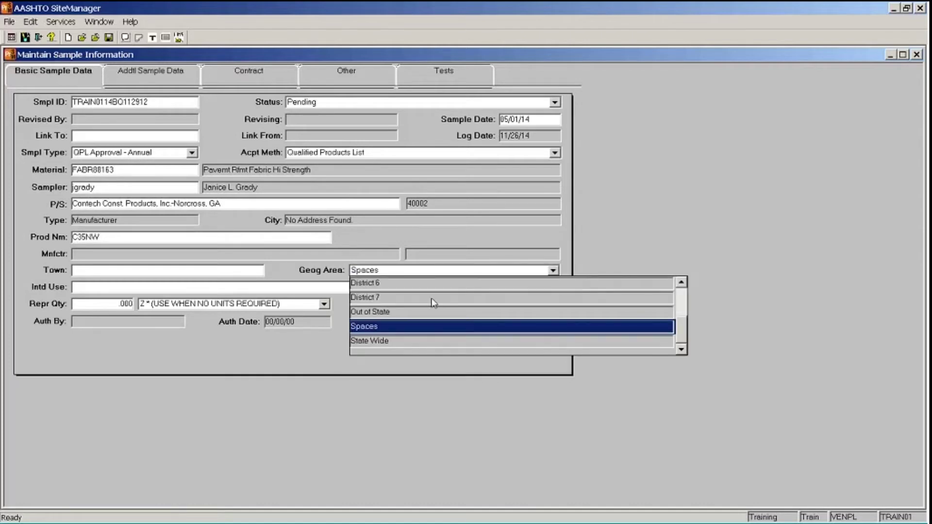
left_click(433, 298)
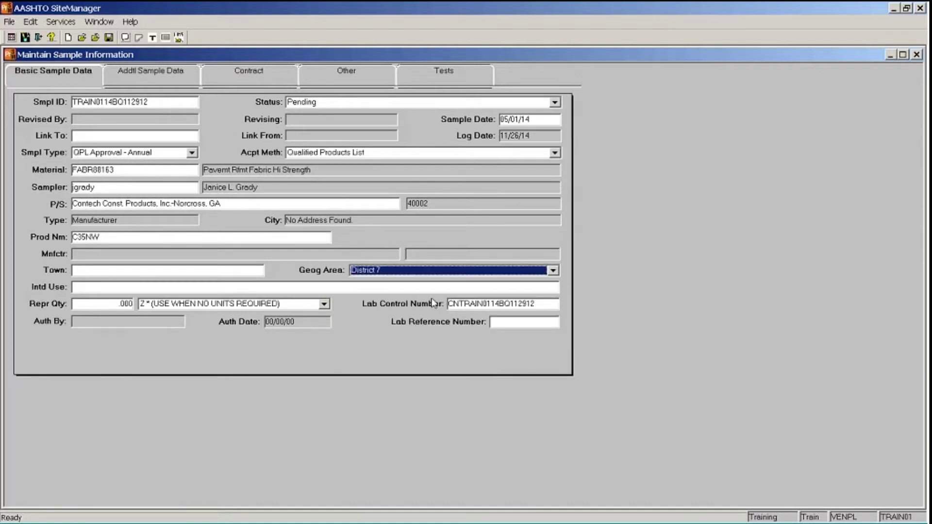
left_click(103, 306)
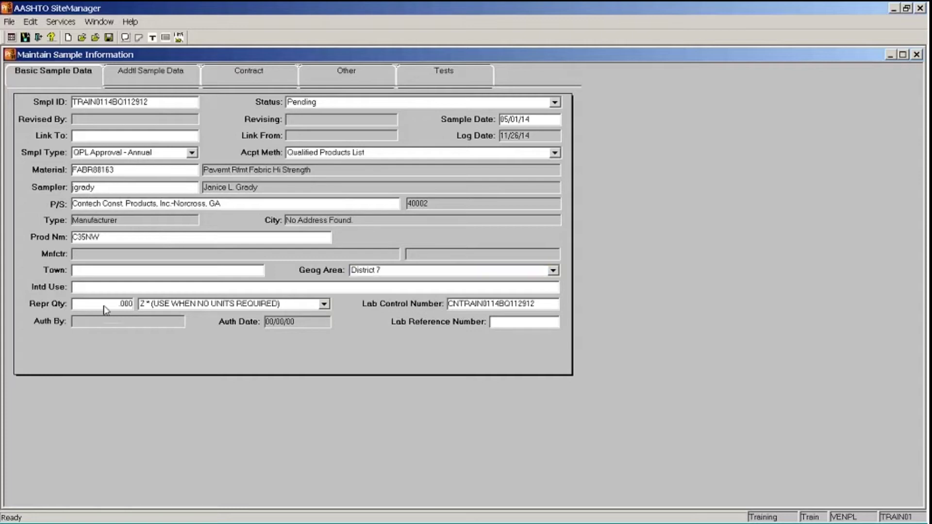
type("1")
left_click(109, 38)
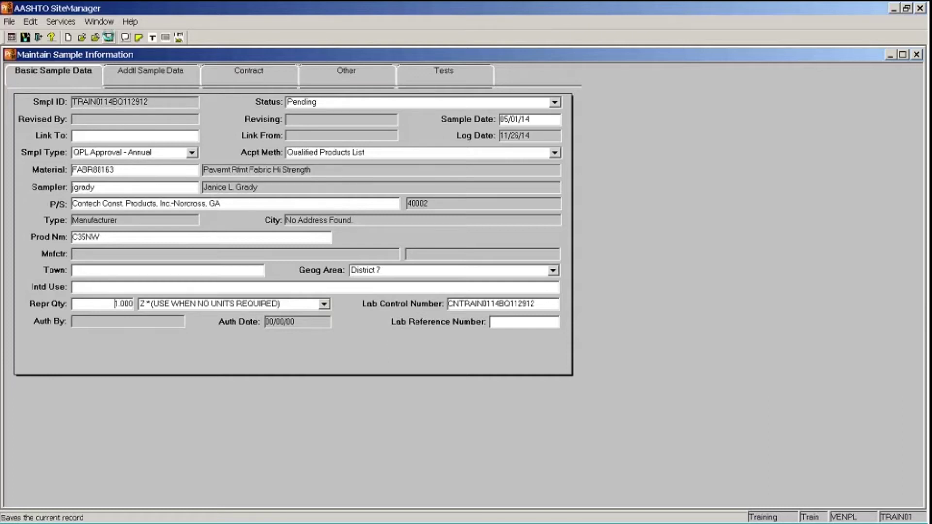
Add a contract entry to the sample and select the I-20/SR 402 - 9.877 MI MILL & PLMX RESF contract.
left_click(148, 76)
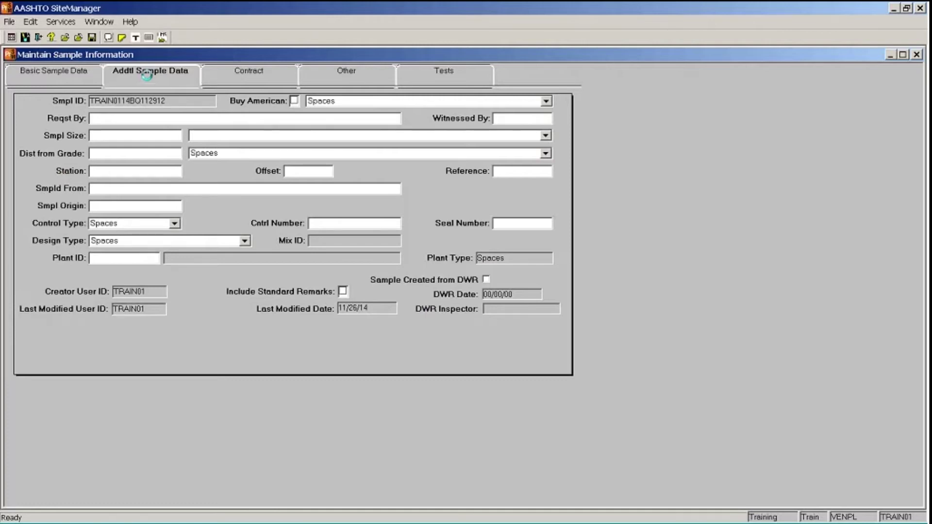
left_click(235, 82)
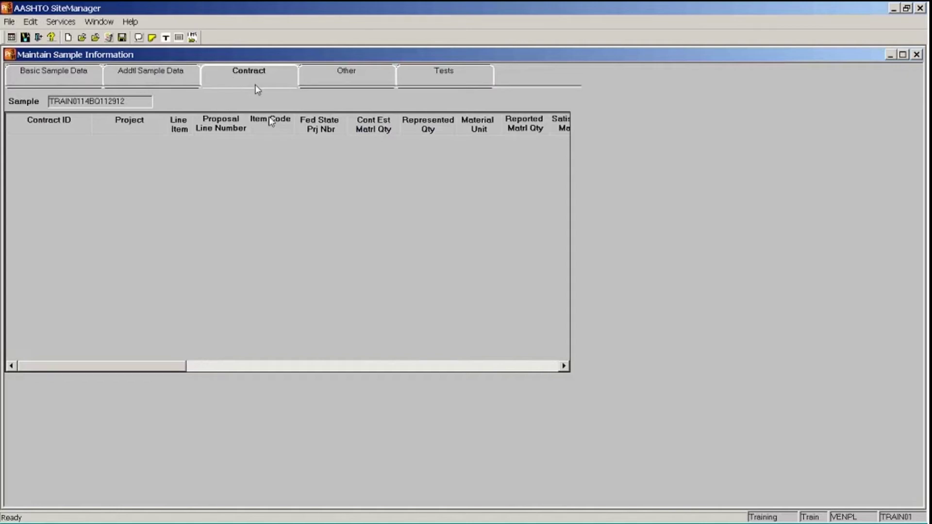
left_click(69, 37)
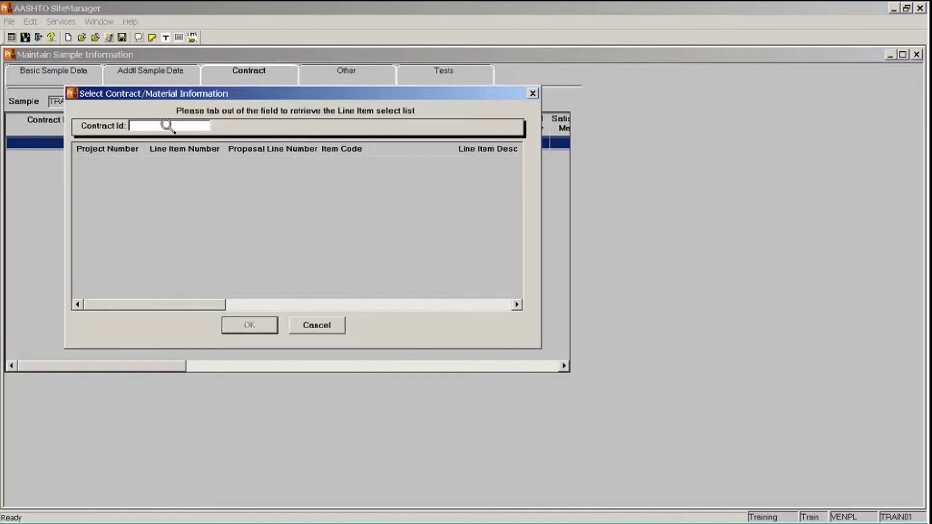
right_click(167, 126)
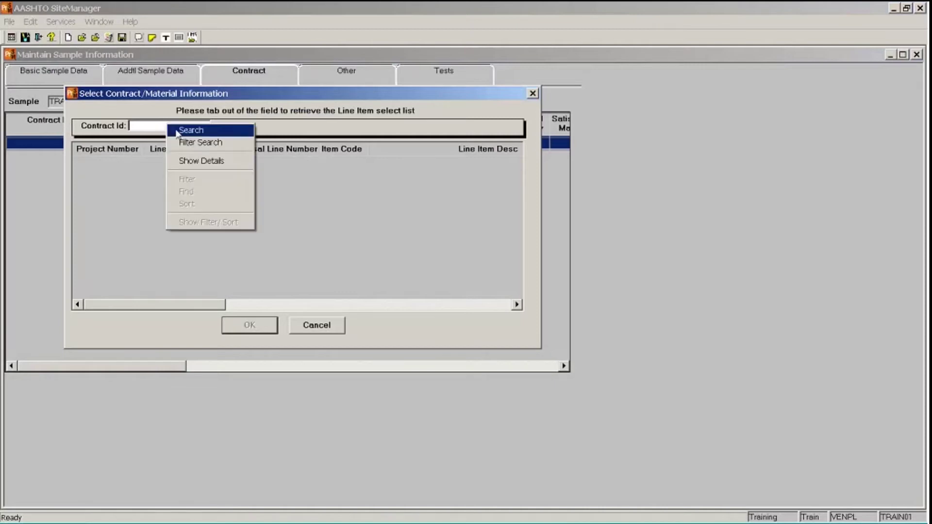
left_click(178, 132)
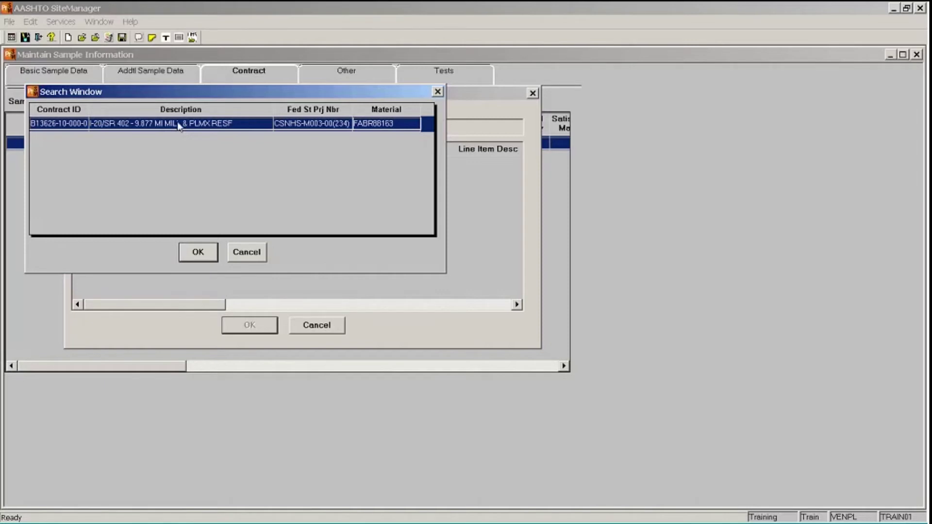
left_click(207, 258)
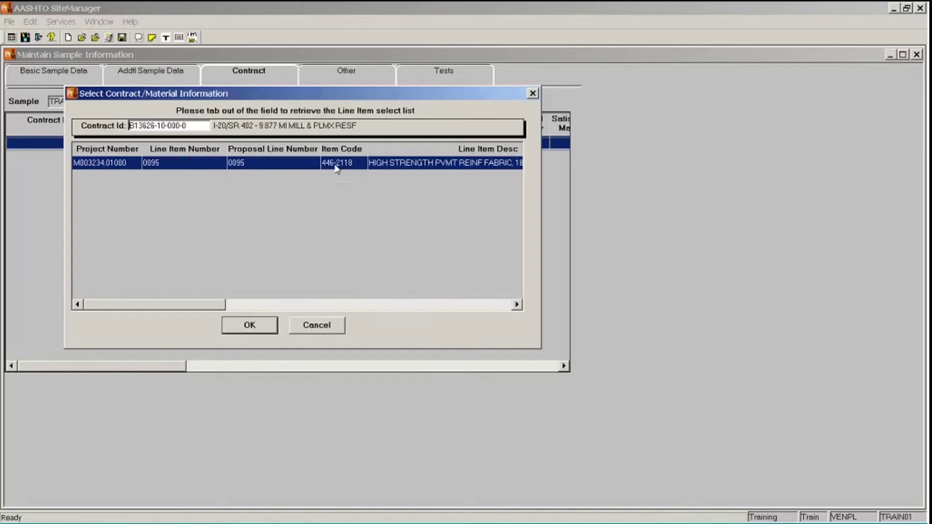
Accept line item 0095 with item code 446-2118, and save it with a represented quantity of 1.
left_click(255, 327)
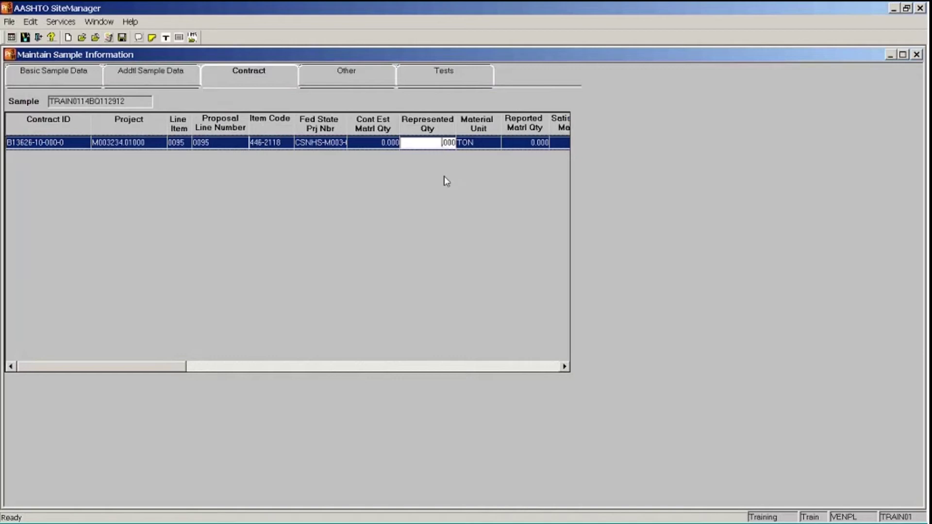
type("1.")
left_click(122, 37)
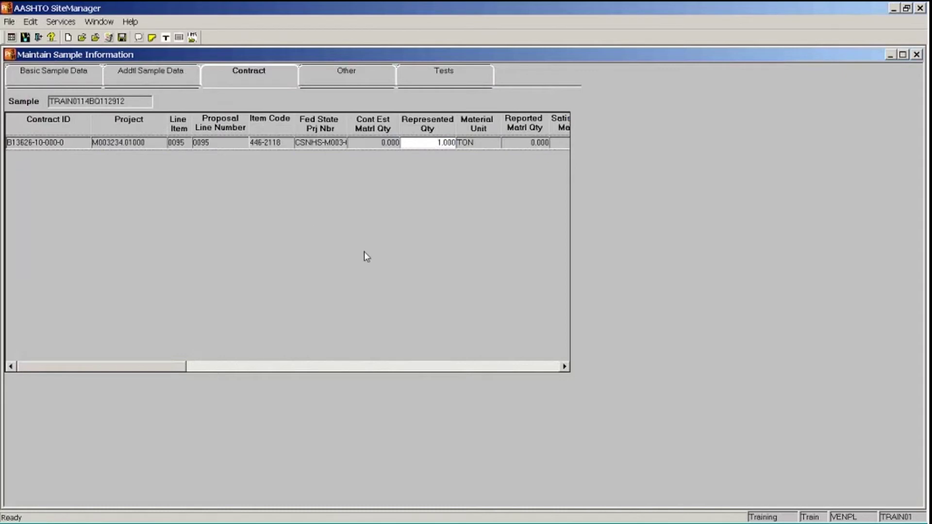
Add a Destination Lab entry to the sample's other details, looking up Field Lab - Dest as its ID.
left_click(344, 72)
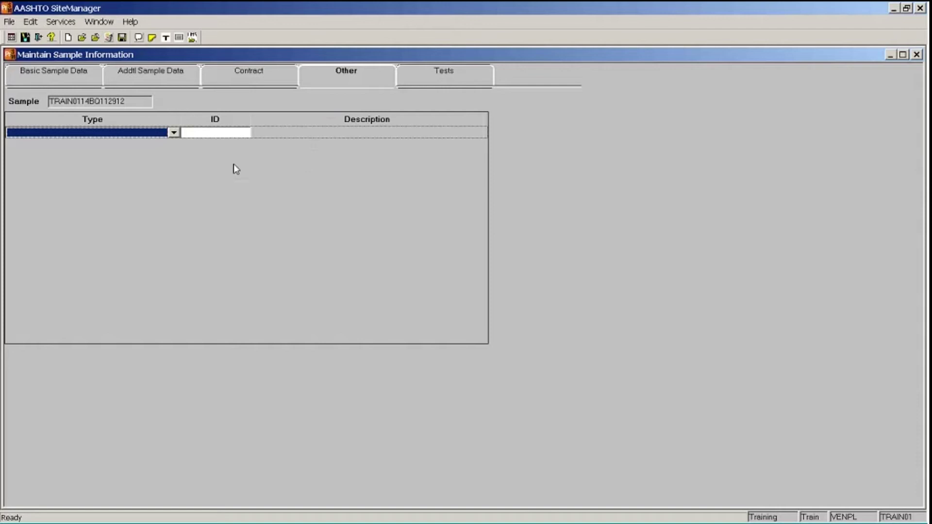
left_click(174, 133)
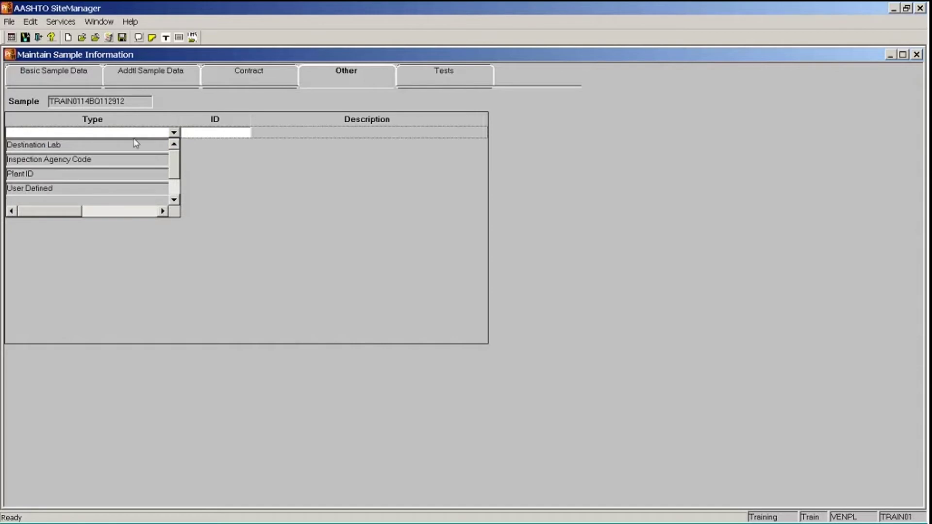
left_click(101, 146)
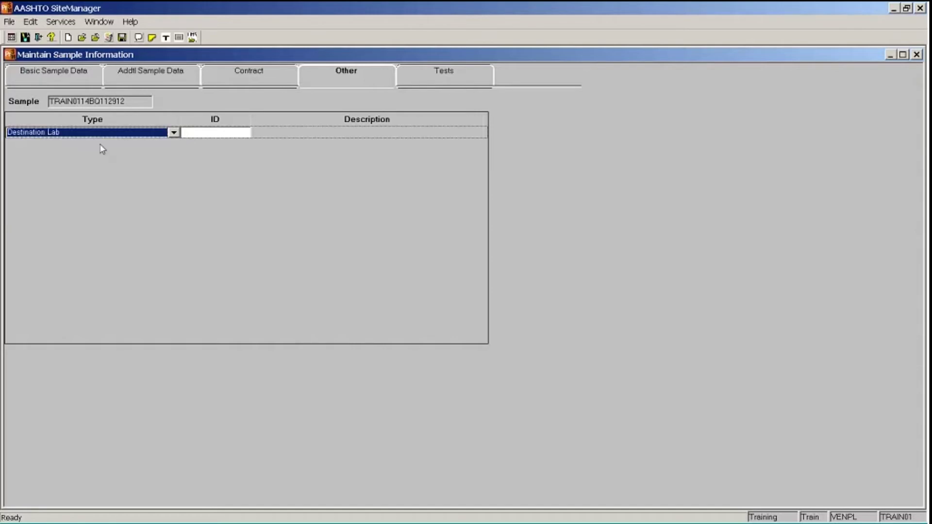
right_click(212, 132)
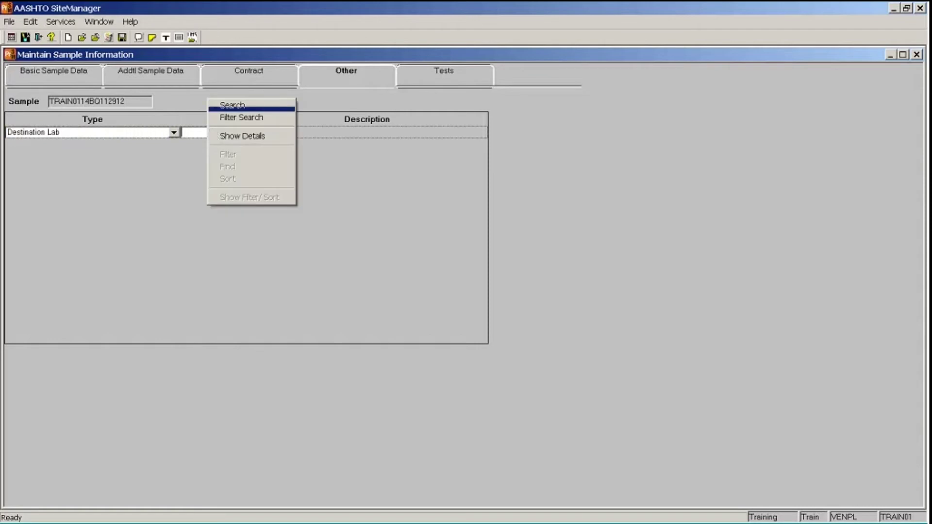
left_click(227, 105)
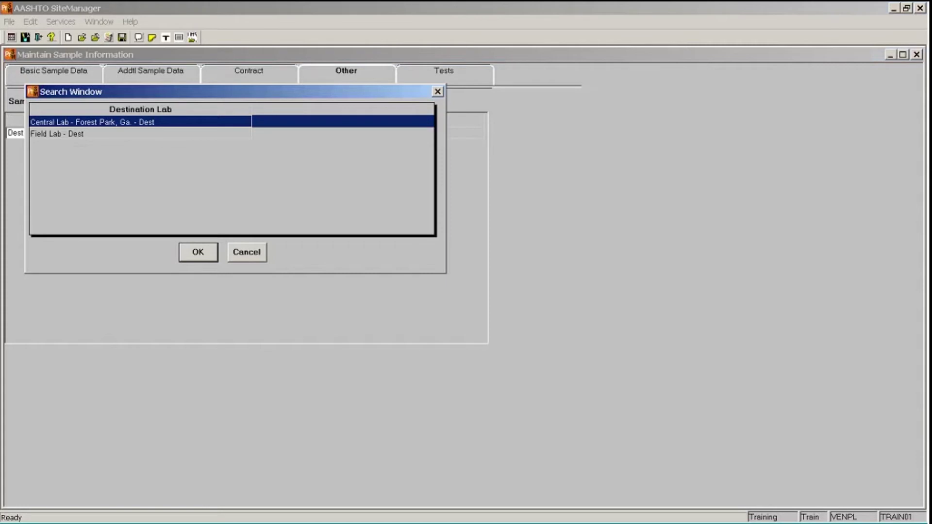
left_click(142, 137)
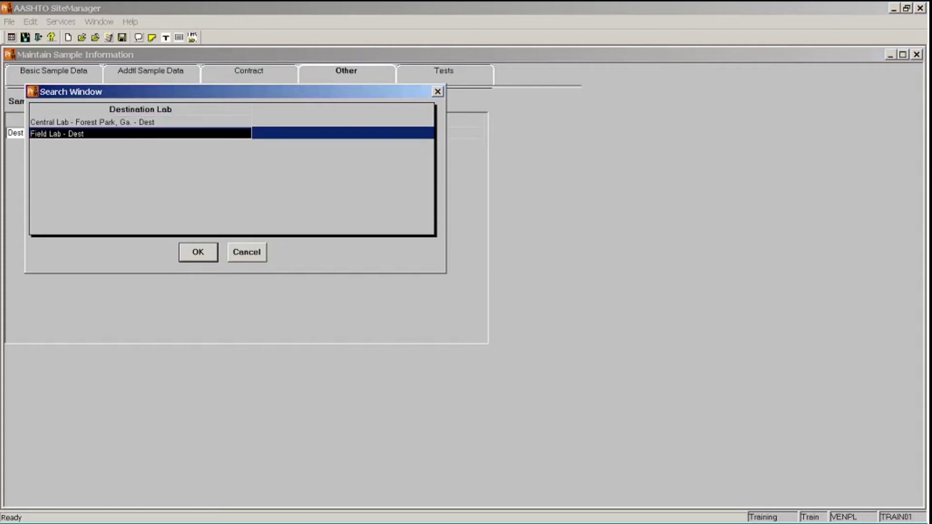
left_click(204, 253)
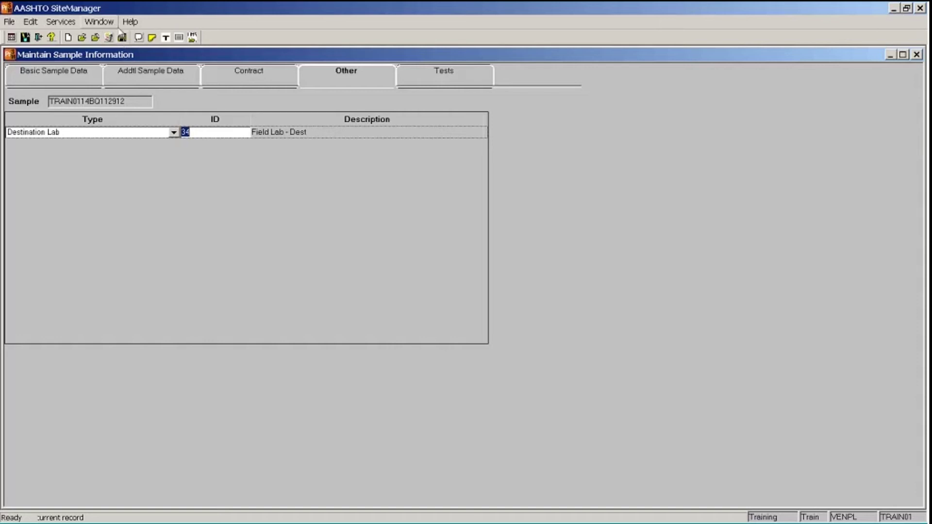
Assign the additional High Strength Pavement Reinforcement Fabric test, method 881HISTR, to the sample and save the tests.
left_click(166, 38)
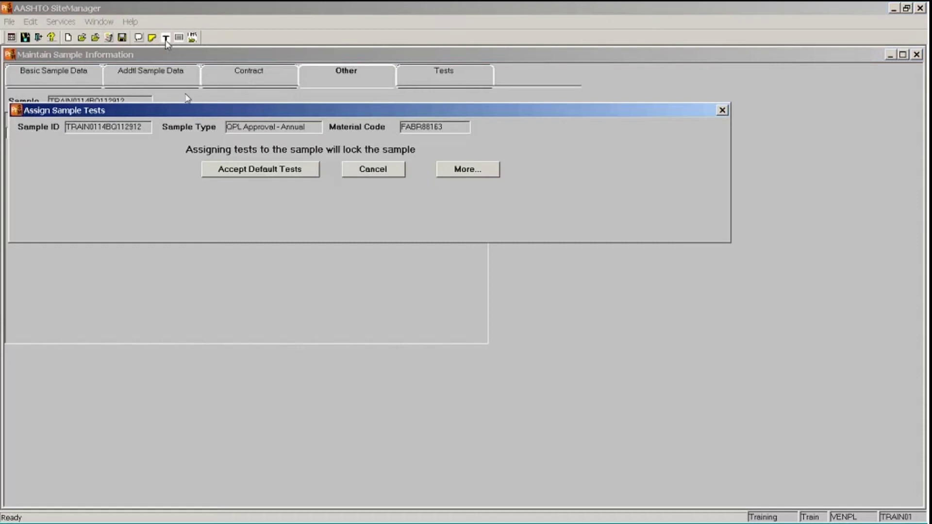
left_click(478, 171)
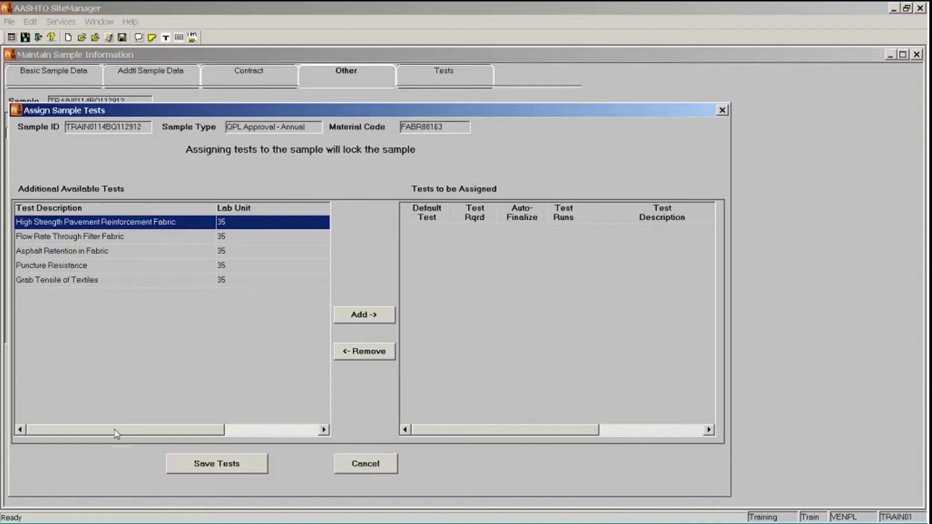
left_click_drag(116, 433, 208, 437)
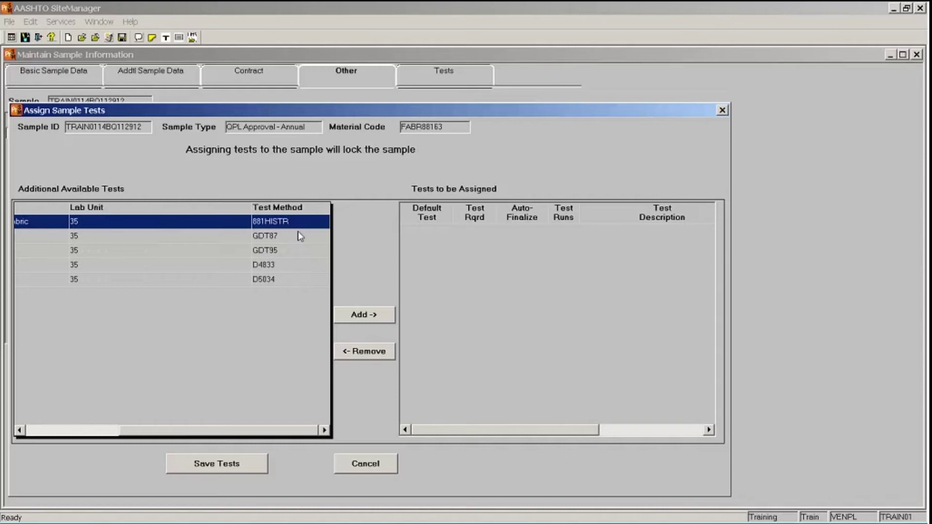
left_click(368, 318)
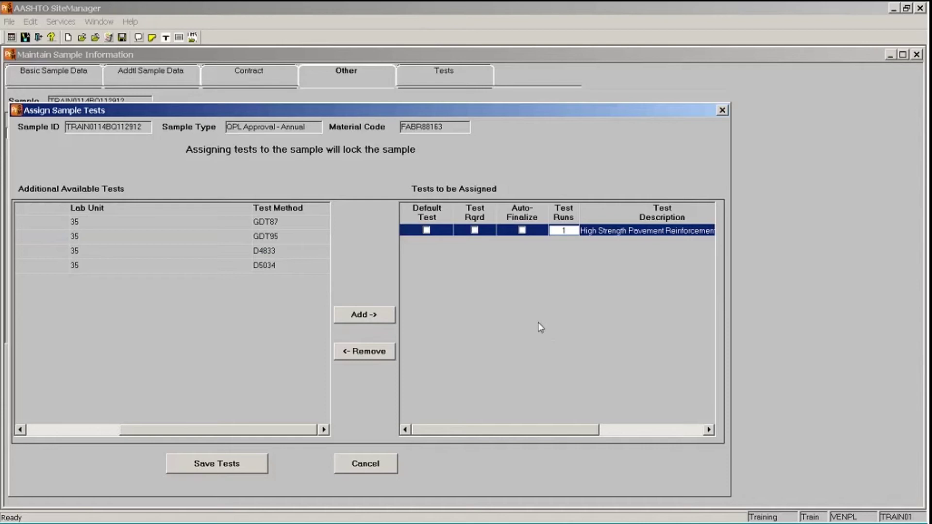
left_click(211, 465)
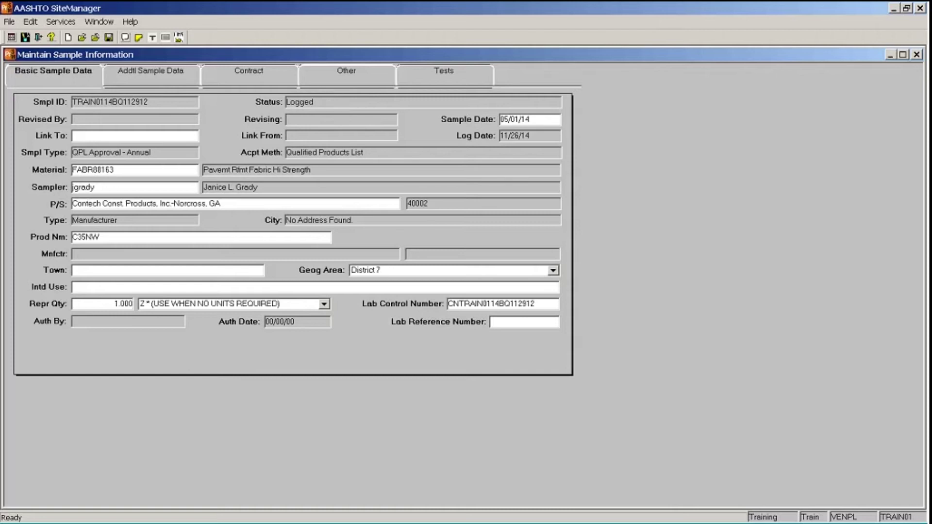
Find the existing sample TRAIN140501AUTH-A by its sample ID and open it.
left_click(69, 37)
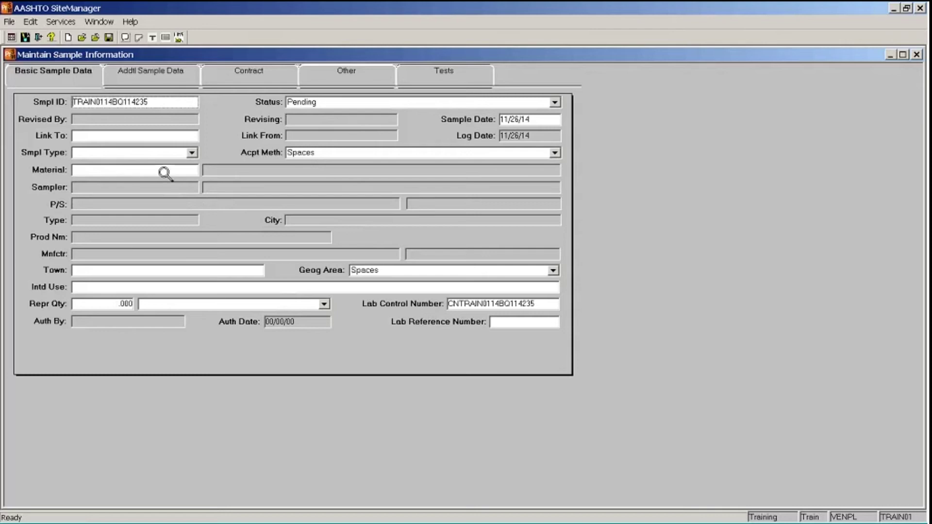
left_click(83, 38)
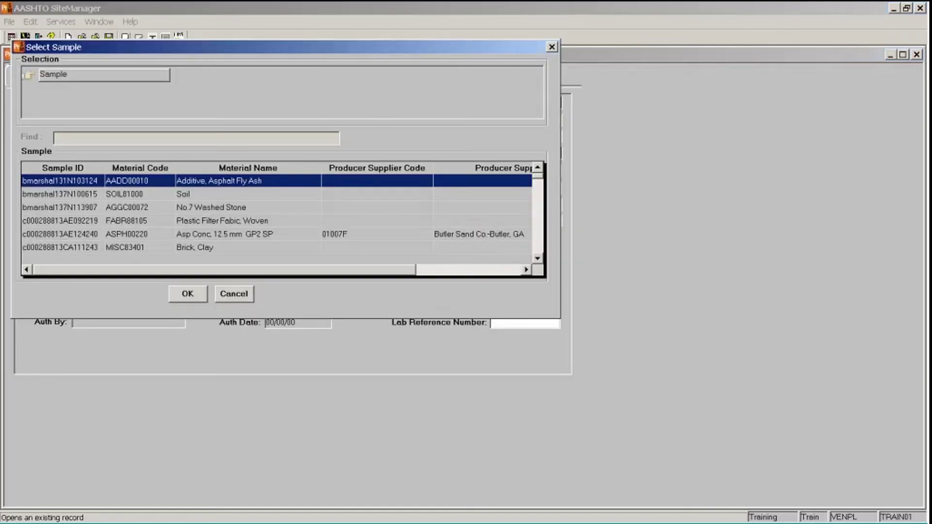
left_click(87, 170)
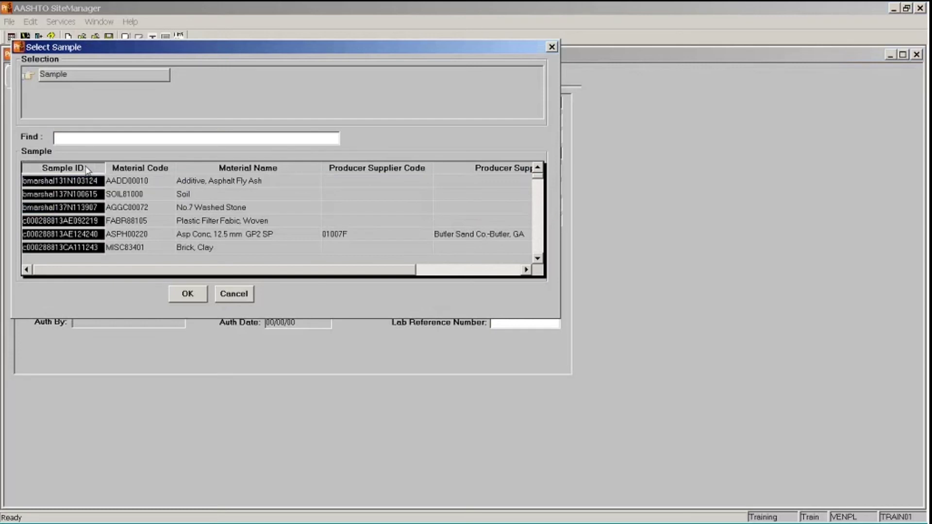
left_click(77, 138)
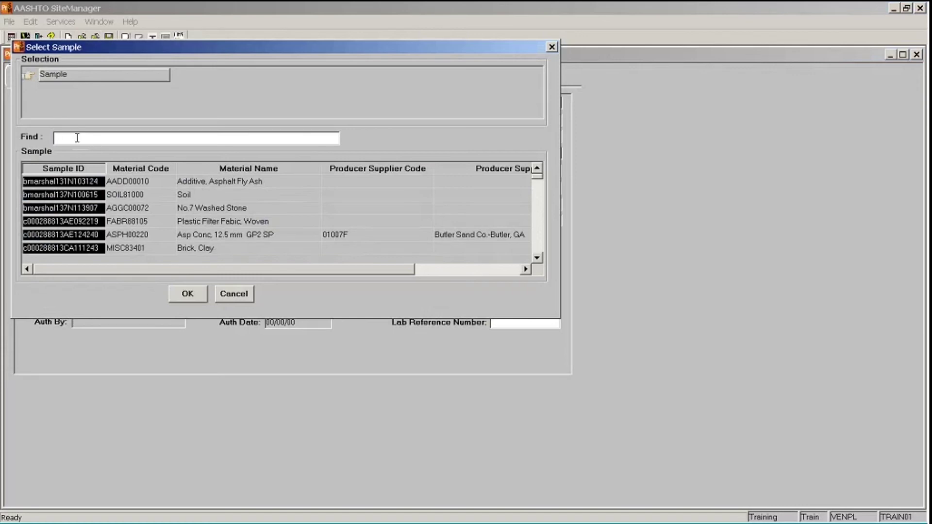
type("AUTH")
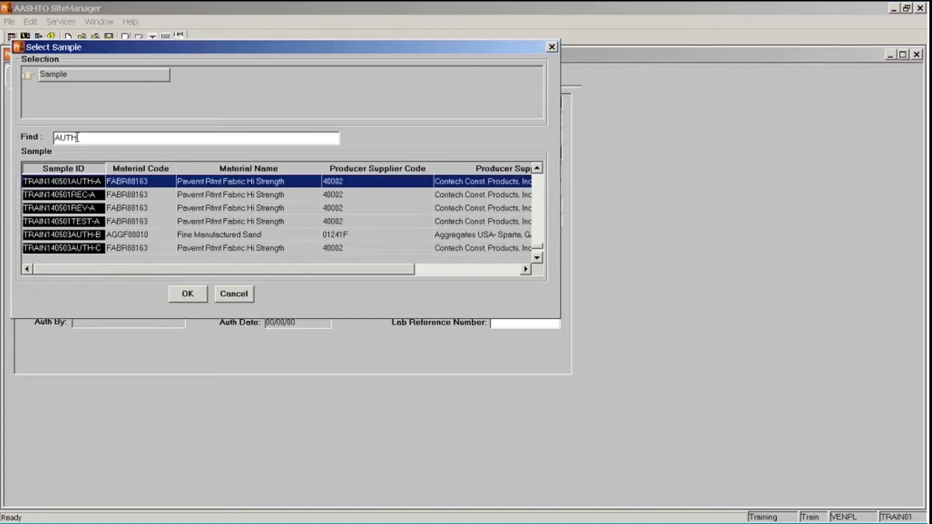
type("-A")
left_click(187, 294)
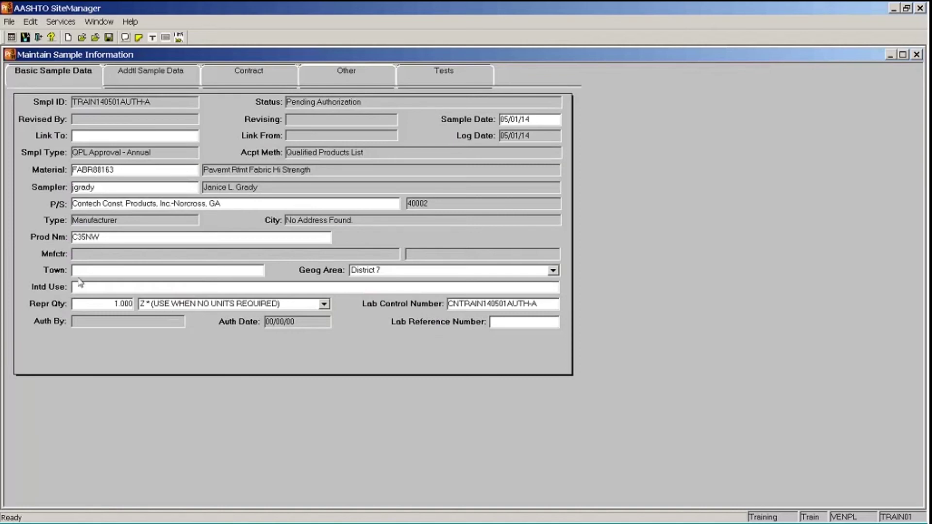
Copy the open sample with a new lab control number and save the copied record.
left_click(71, 24)
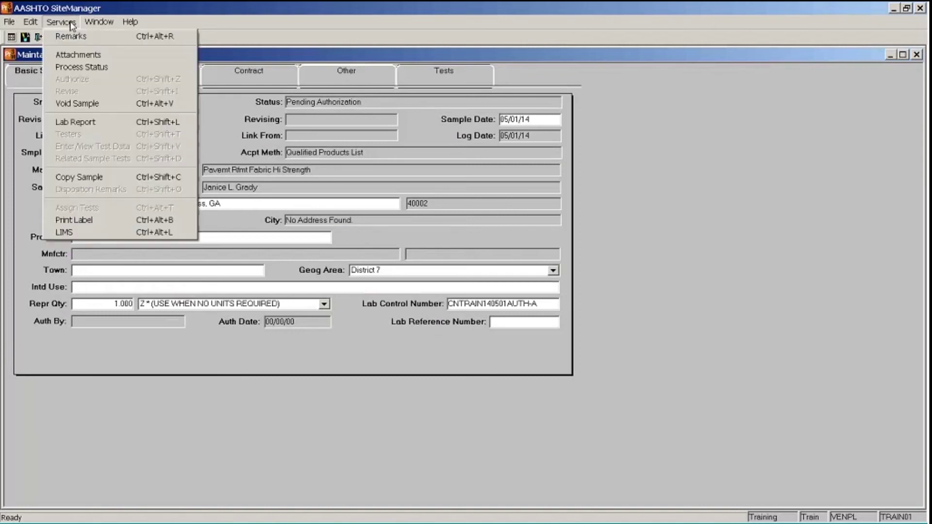
left_click(111, 183)
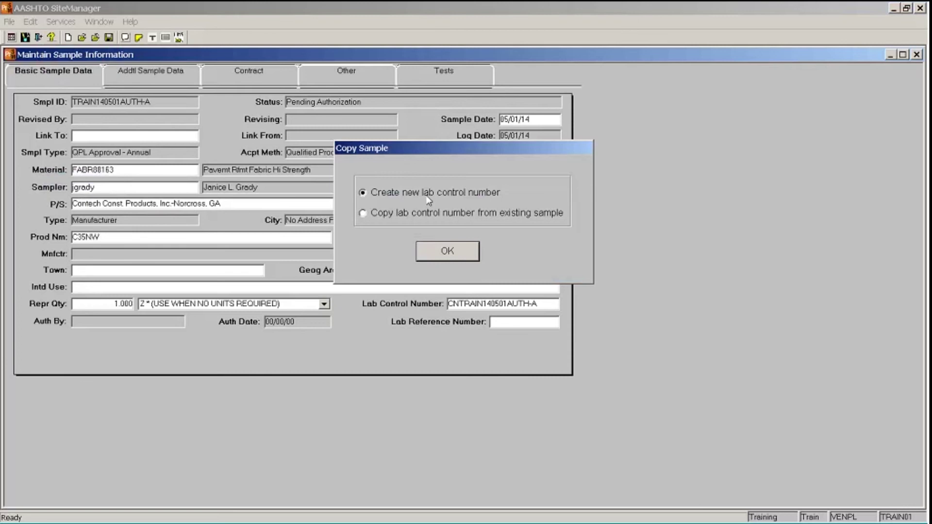
left_click(447, 251)
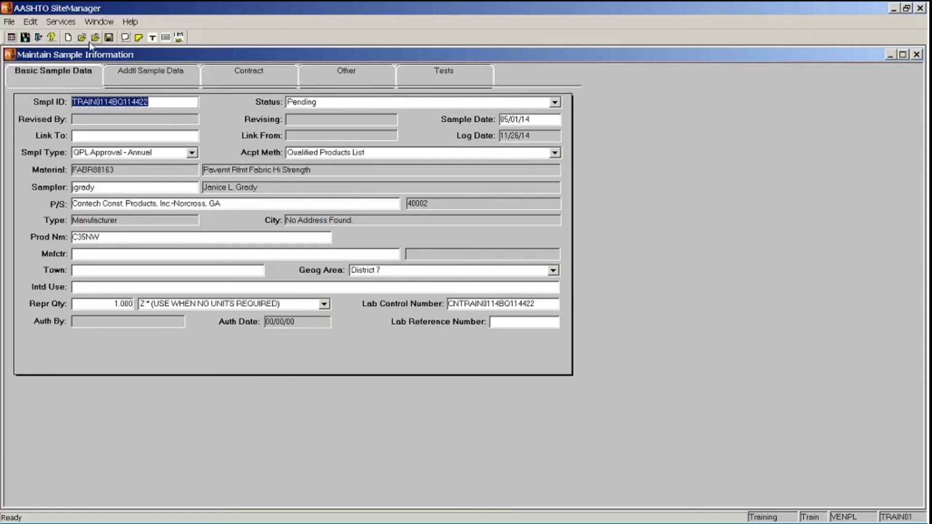
left_click(108, 38)
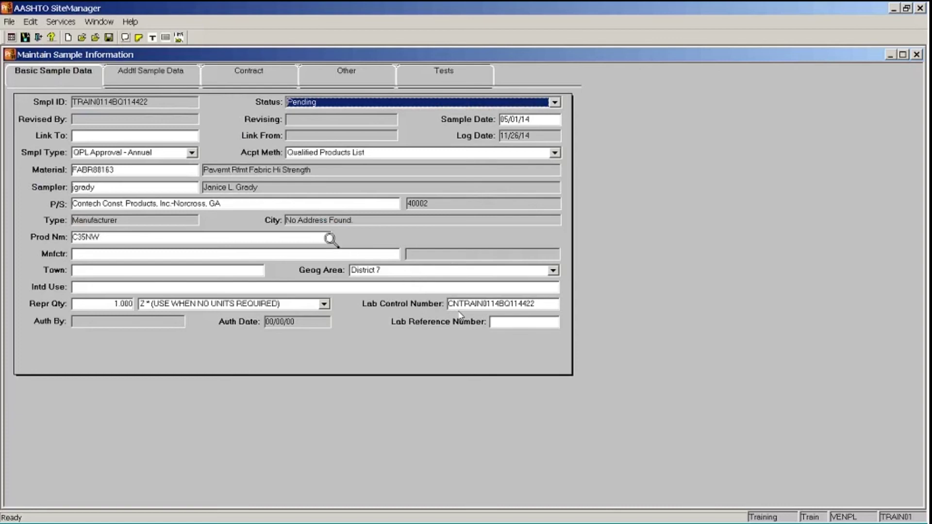
Check the contract, other and test details carried over to the copied sample.
left_click(250, 73)
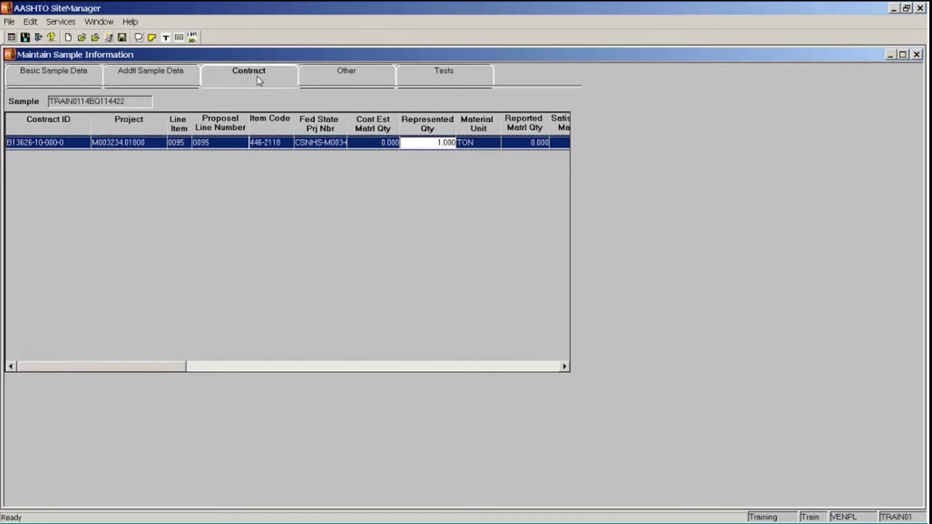
left_click(343, 72)
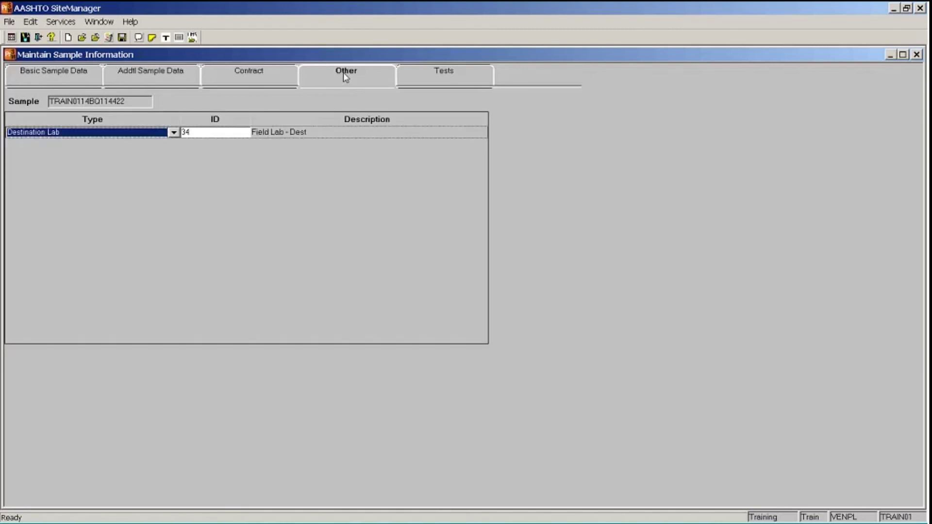
left_click(439, 77)
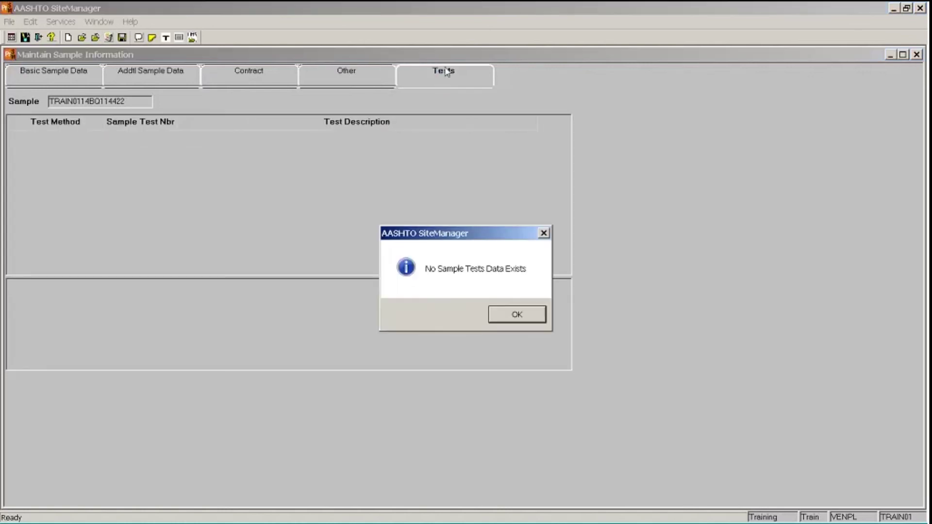
left_click(518, 314)
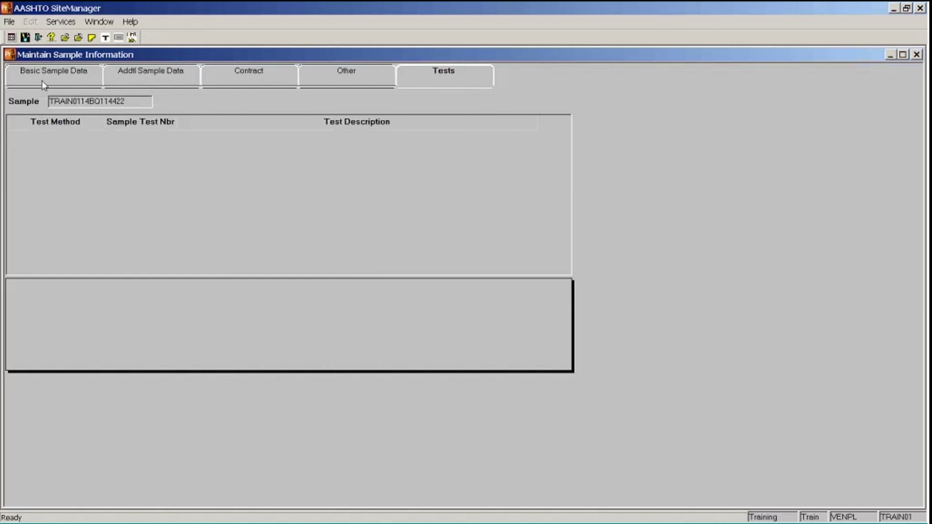
Close the copied sample record and open the Find Sample search.
left_click(78, 38)
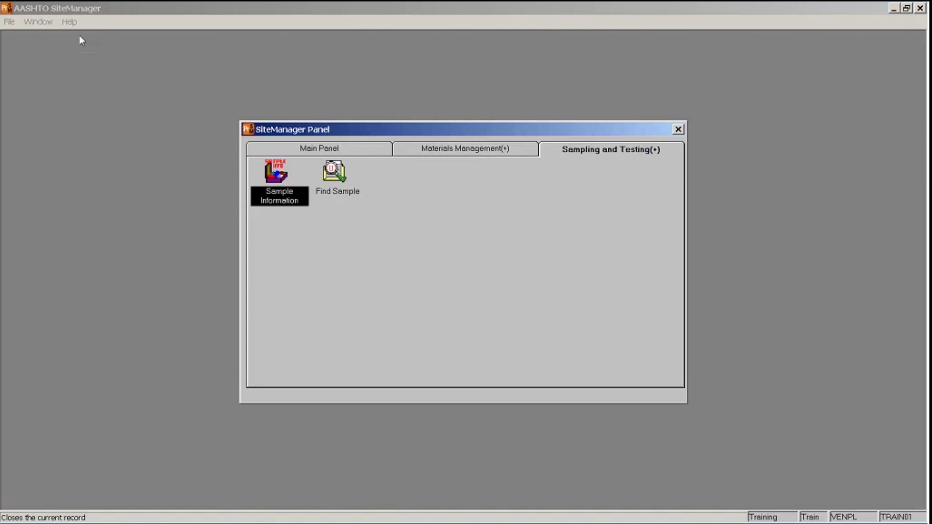
left_click(341, 177)
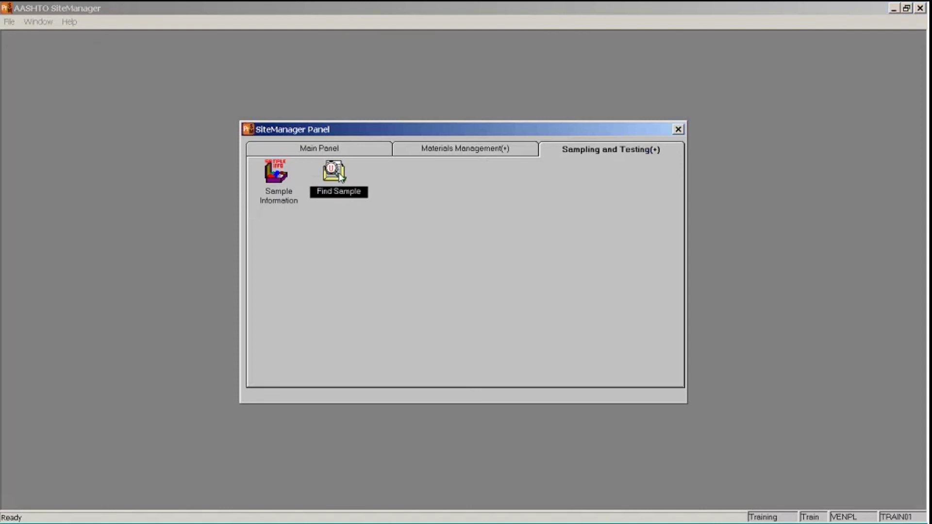
double_click(340, 175)
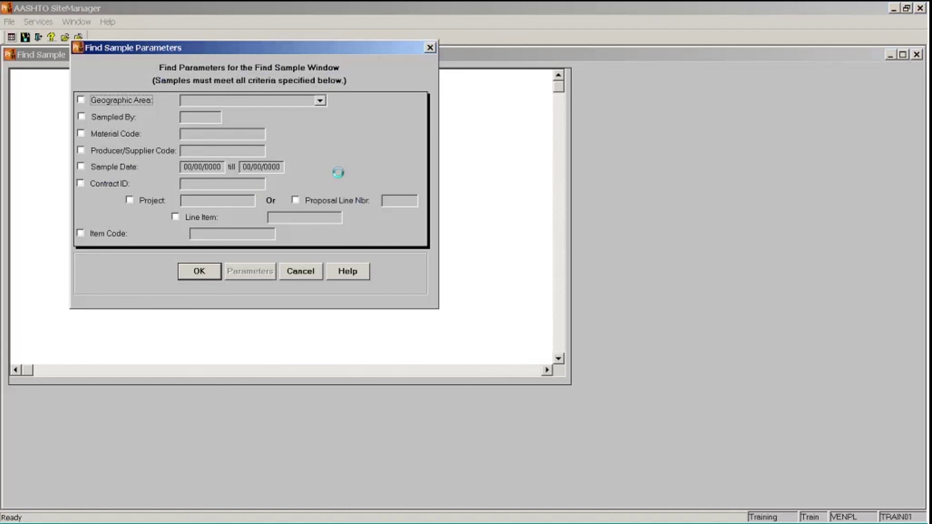
Enable the Sampled By search criterion and look up the District 7 sampler's user ID for it.
left_click(82, 118)
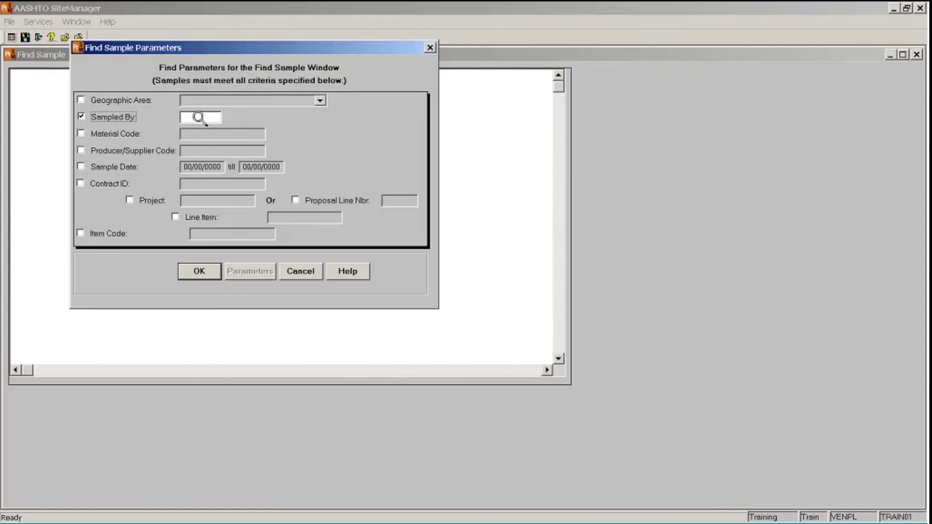
right_click(198, 117)
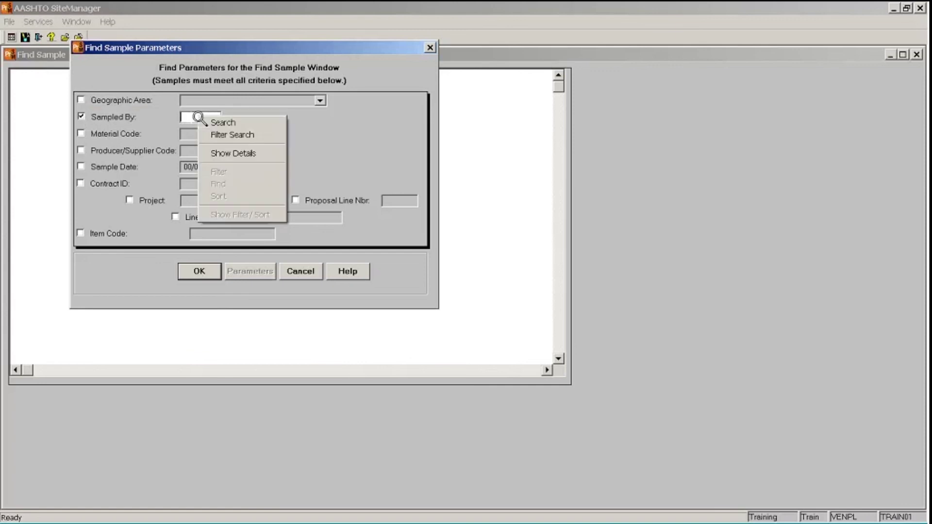
left_click(213, 124)
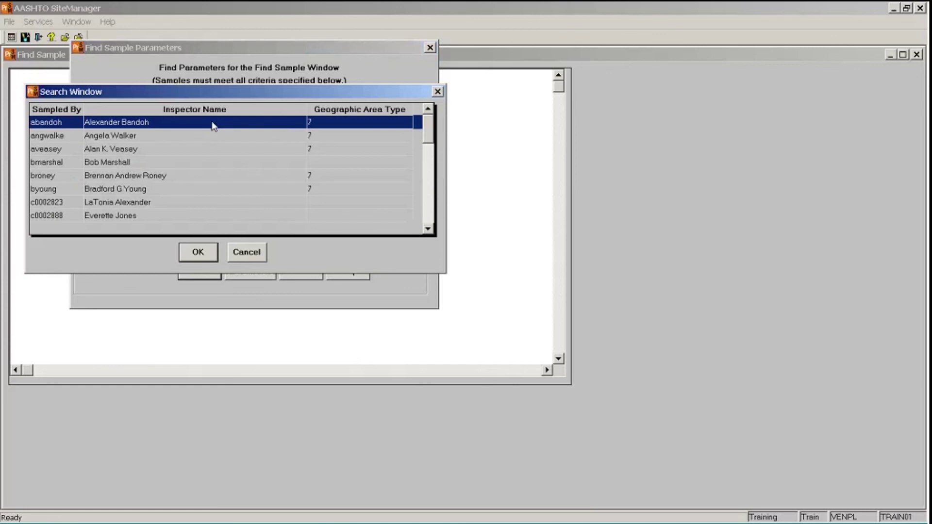
scroll(213, 126, "down", 3)
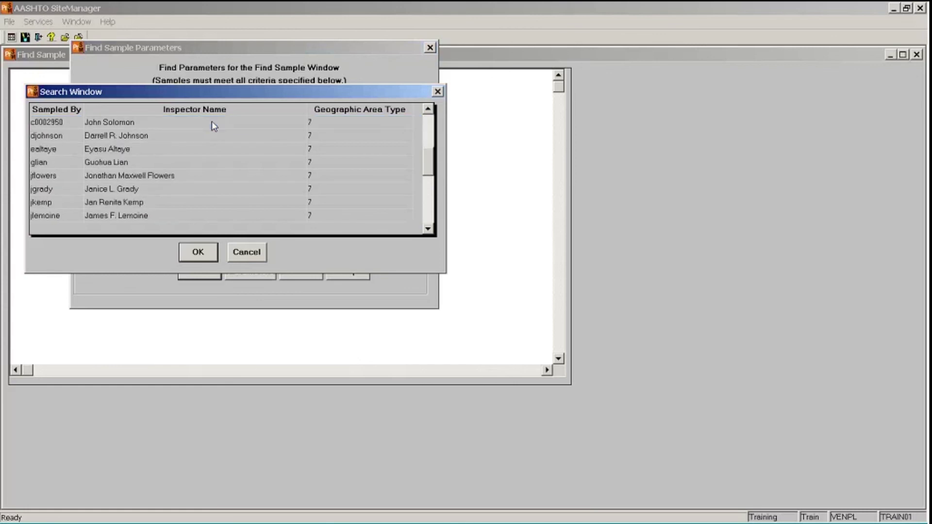
left_click(132, 189)
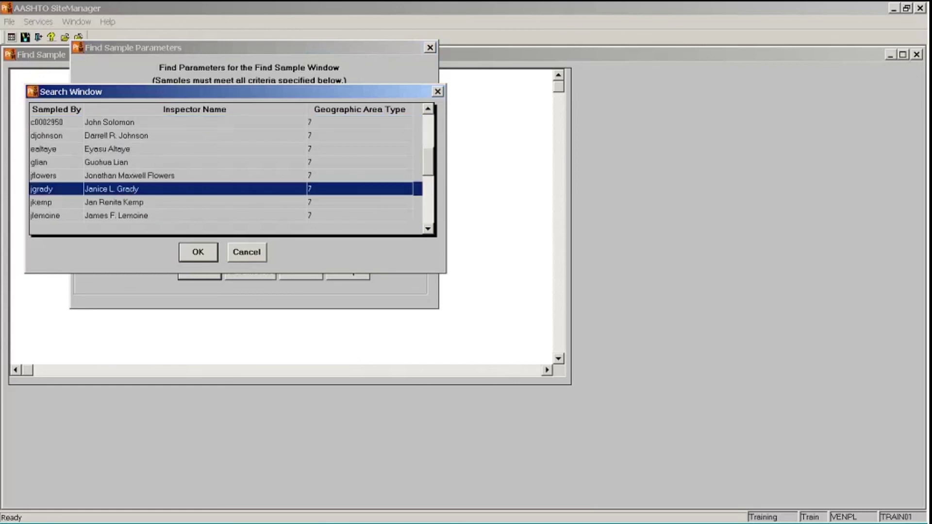
left_click(198, 253)
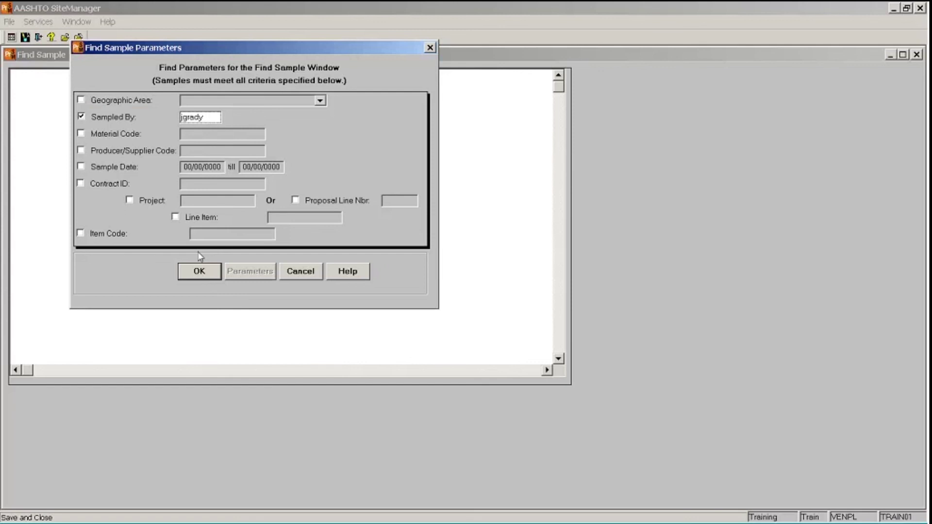
Run the Find Sample search with the Sampled By criterion and view the first listed sample's record.
left_click(199, 271)
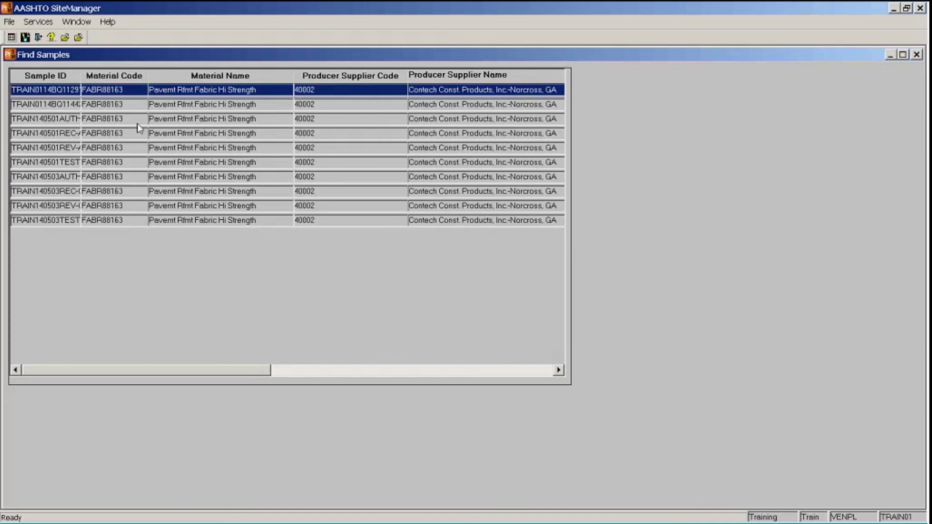
left_click(42, 22)
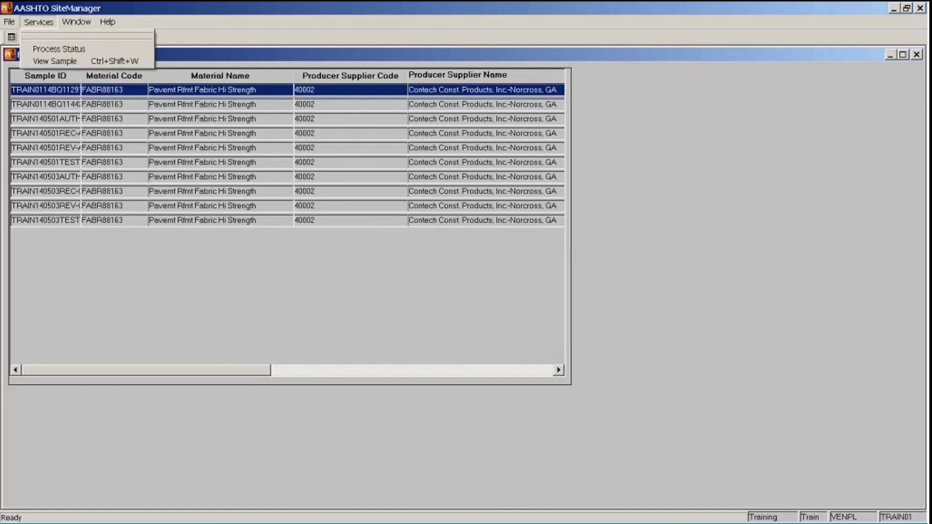
left_click(56, 60)
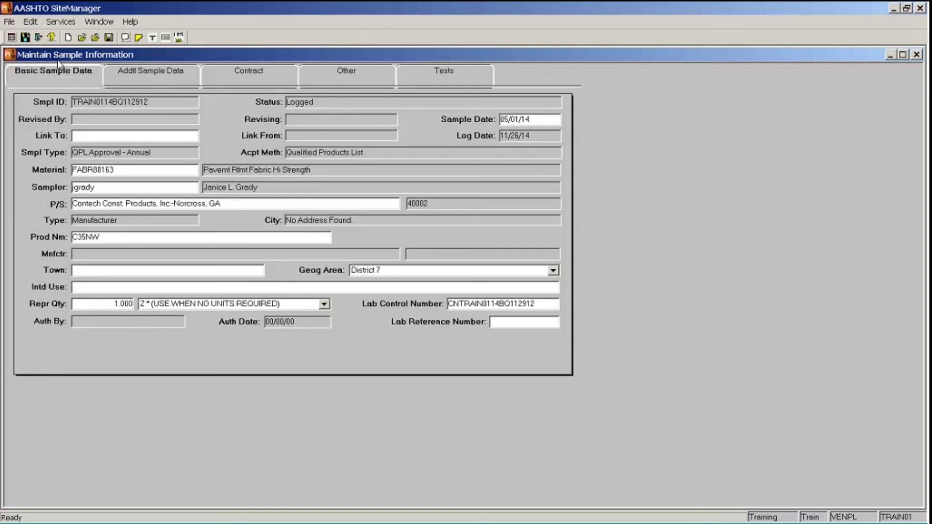
Close the viewed sample record and the Find Samples results, and exit SiteManager.
left_click(95, 38)
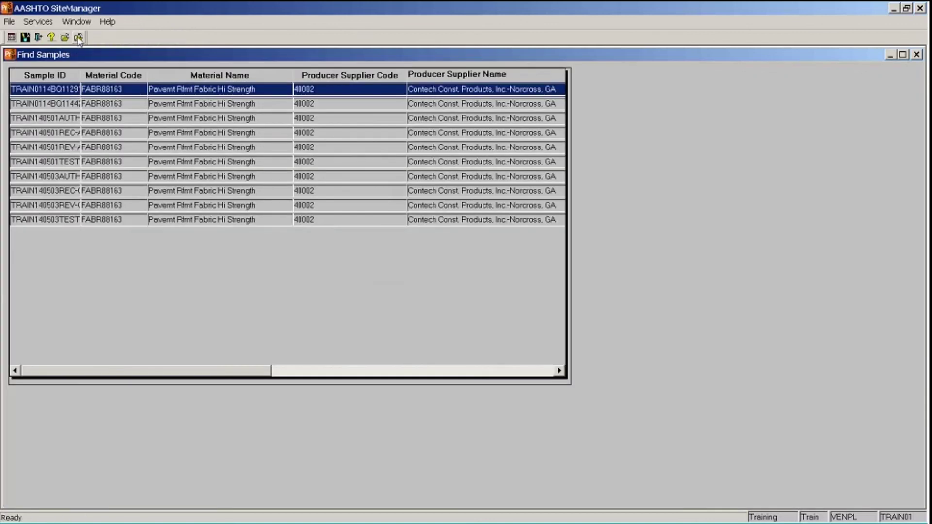
left_click(79, 39)
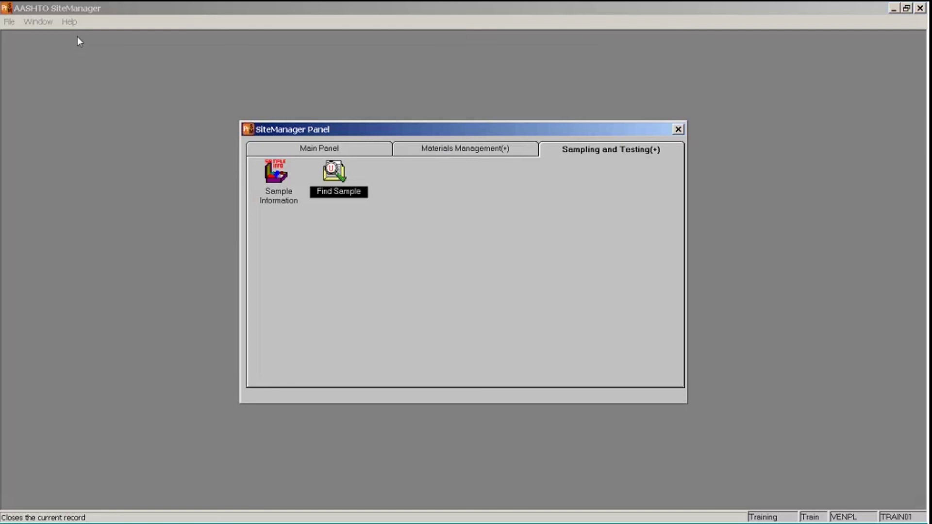
left_click(10, 23)
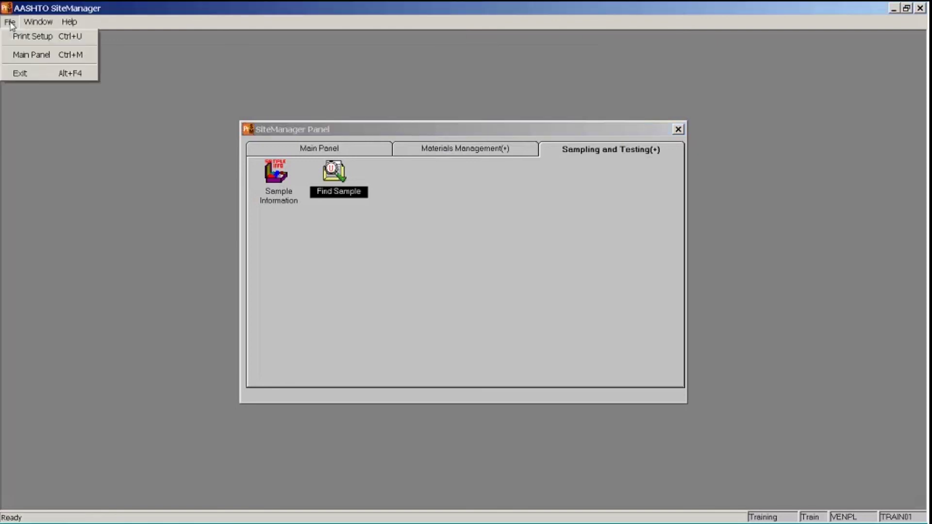
left_click(27, 73)
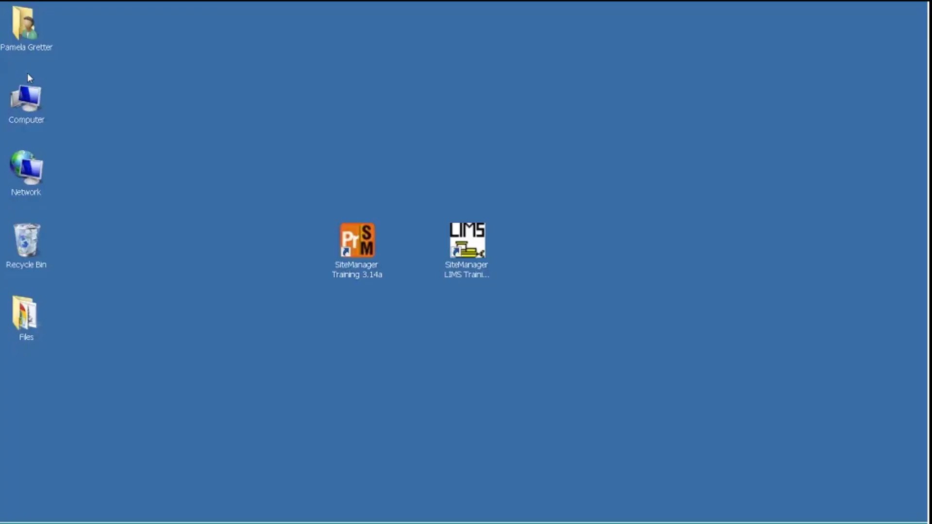